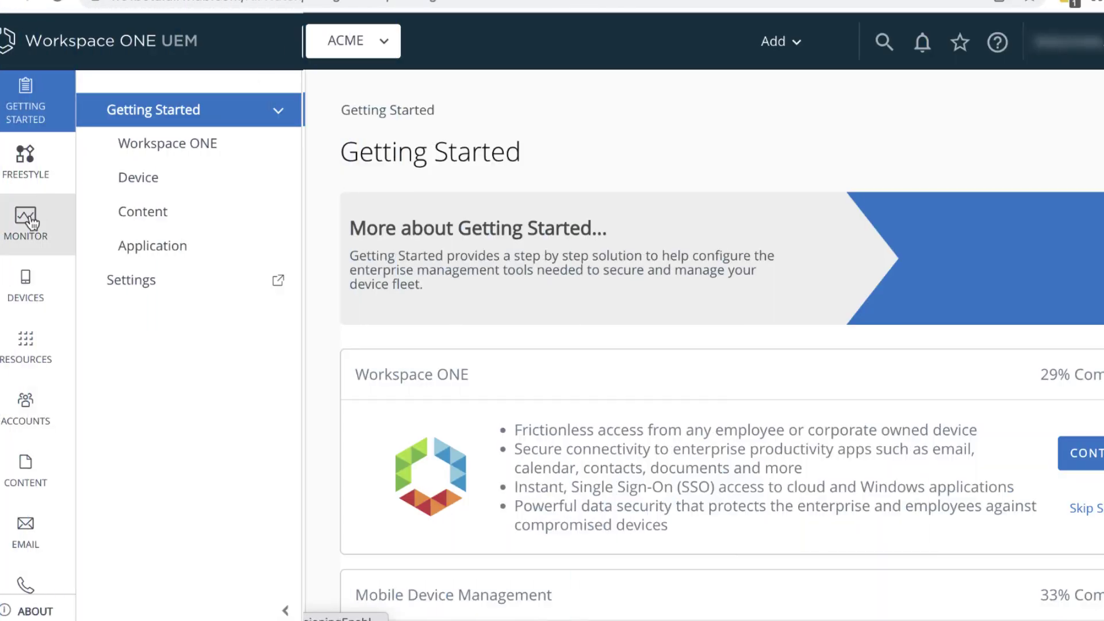
From the Public apps list, start a new Apple iOS app named Salesforce.
left_click(27, 336)
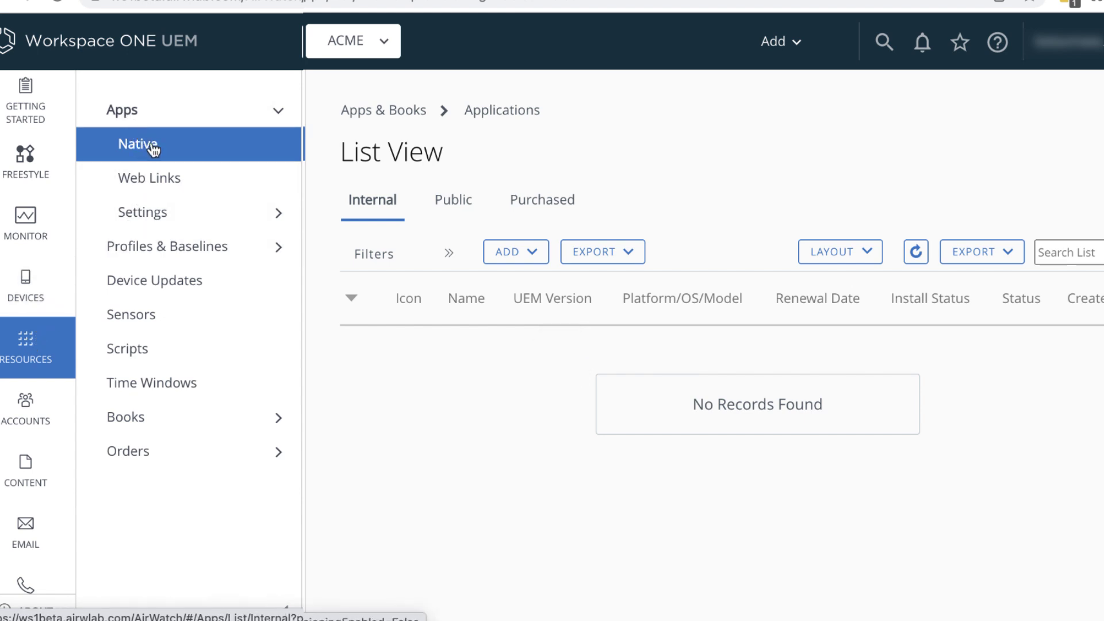
left_click(450, 205)
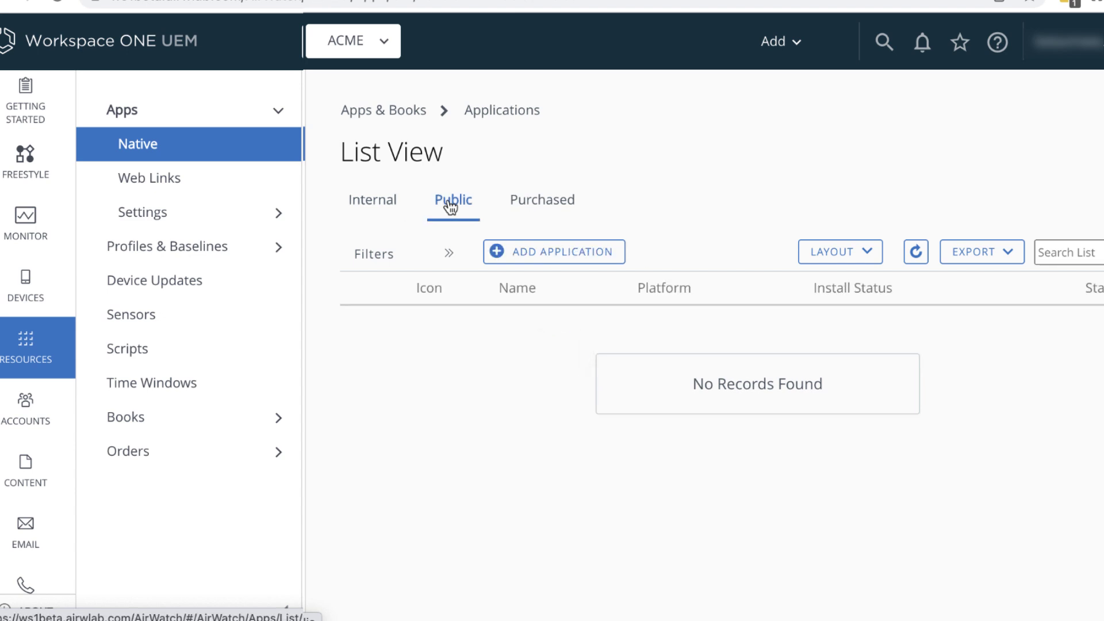
left_click(590, 257)
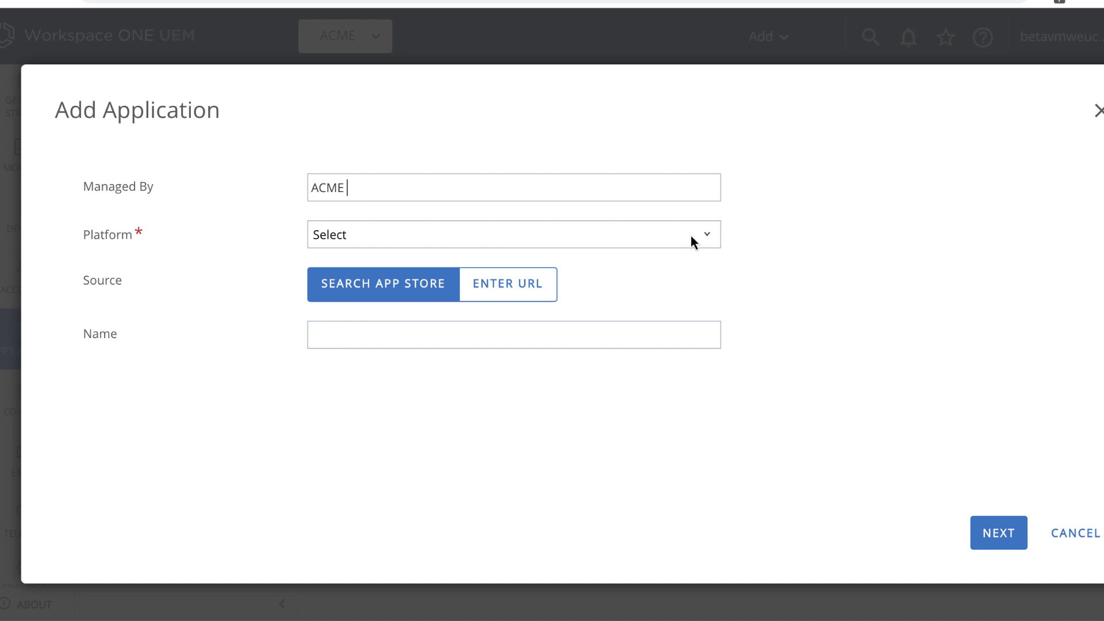
left_click(707, 236)
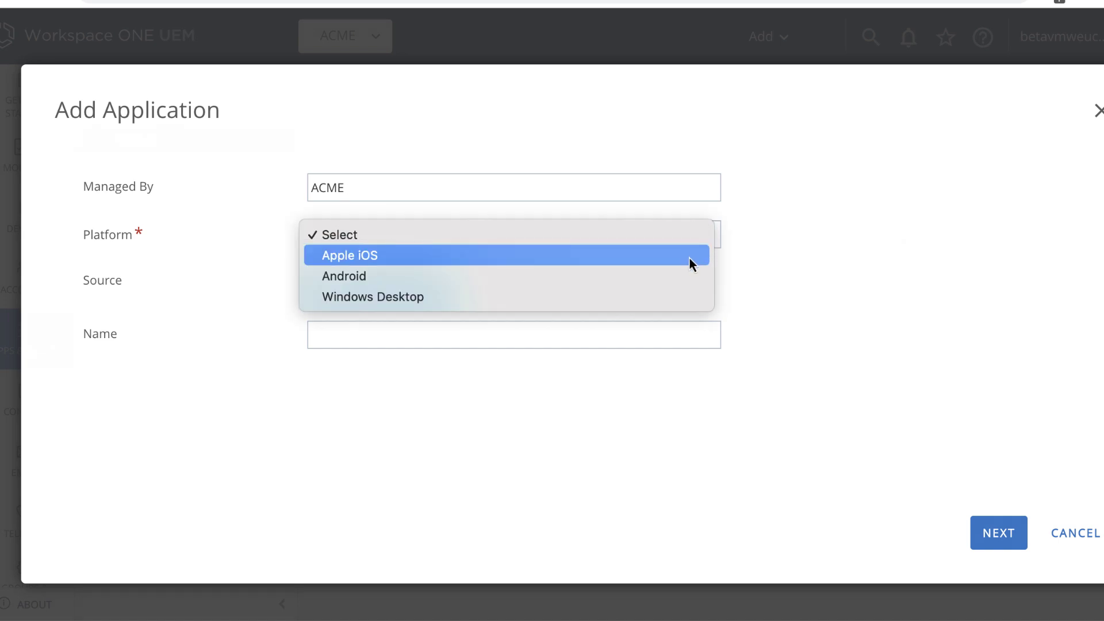
left_click(689, 257)
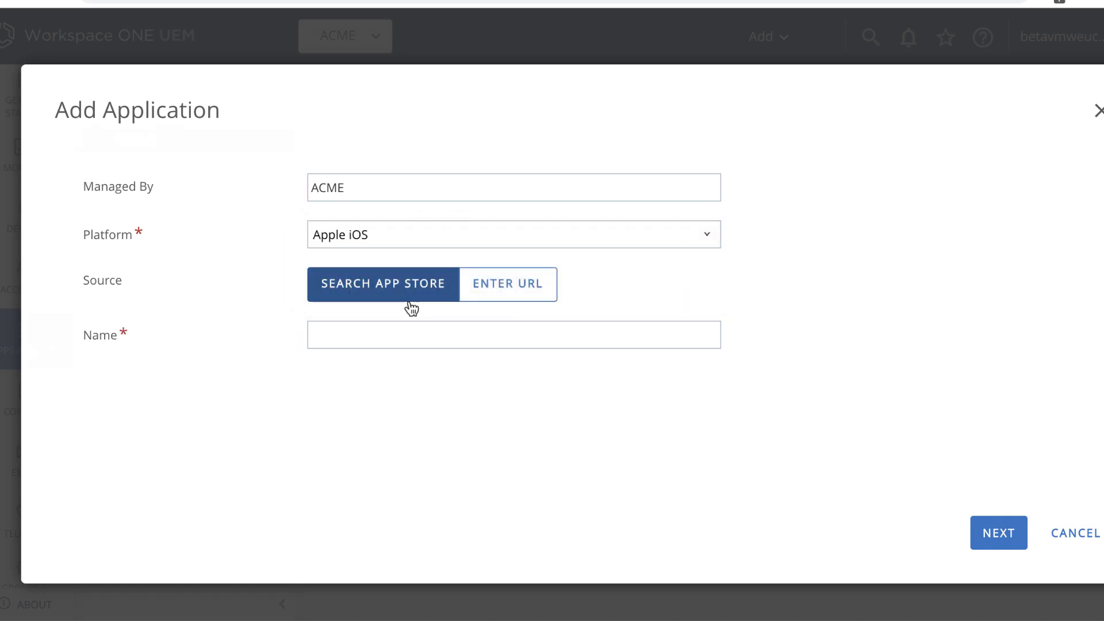
left_click(394, 333)
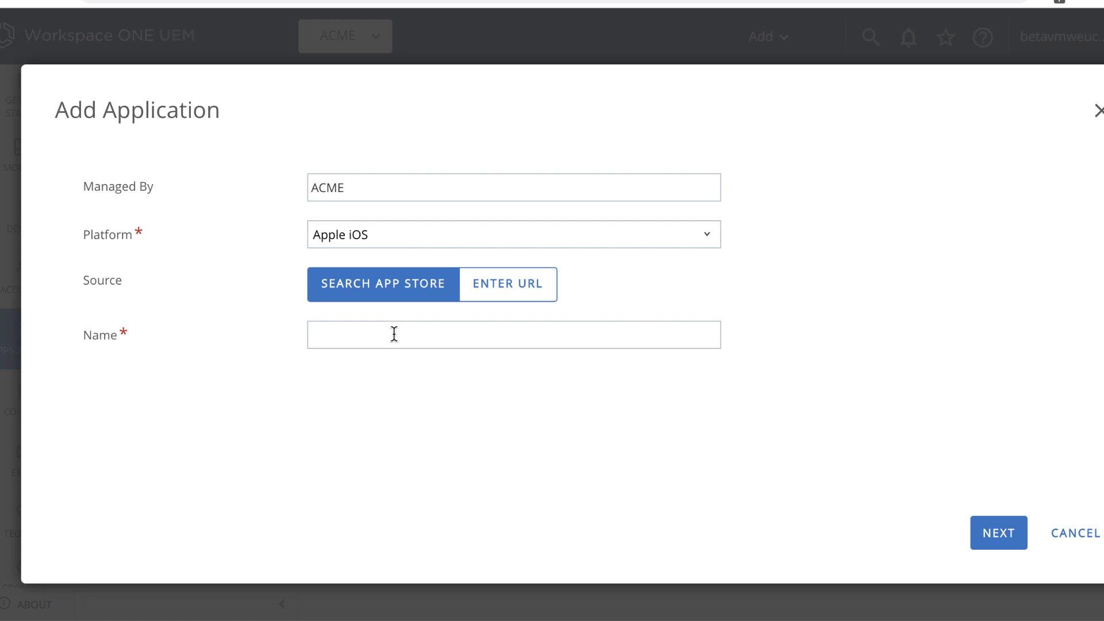
type("Salesforce")
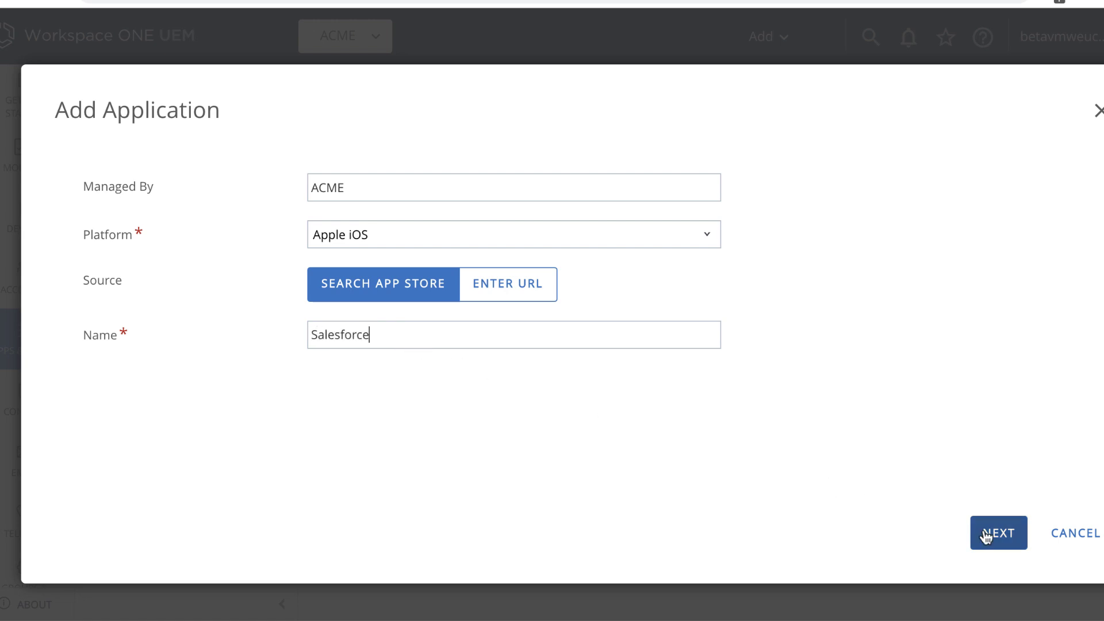
Search the App Store and select the Salesforce result.
left_click(987, 537)
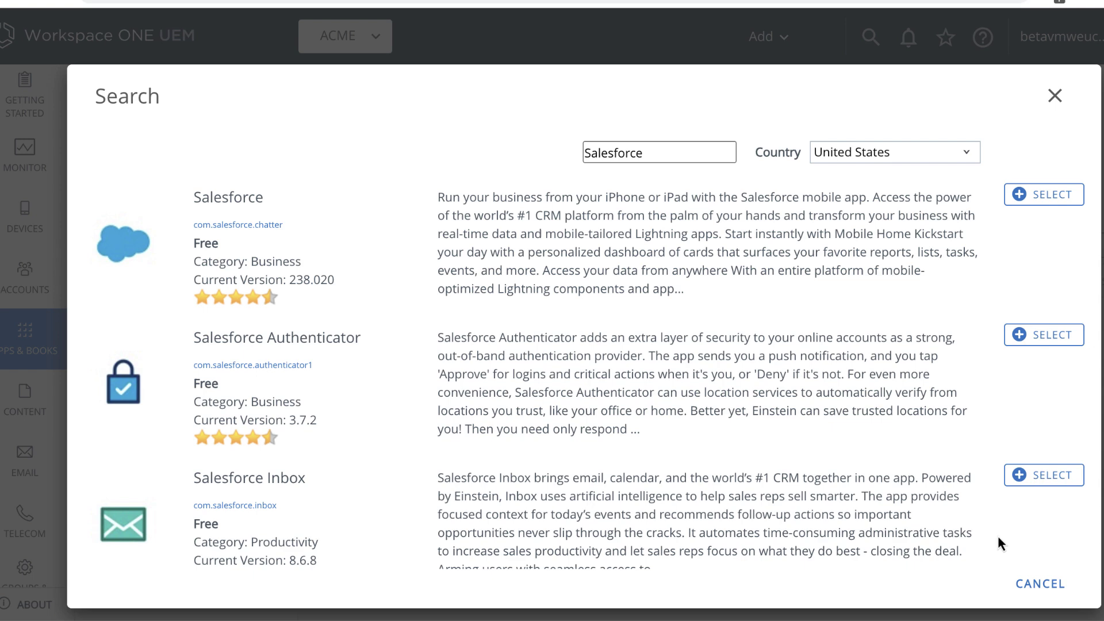
left_click(1047, 197)
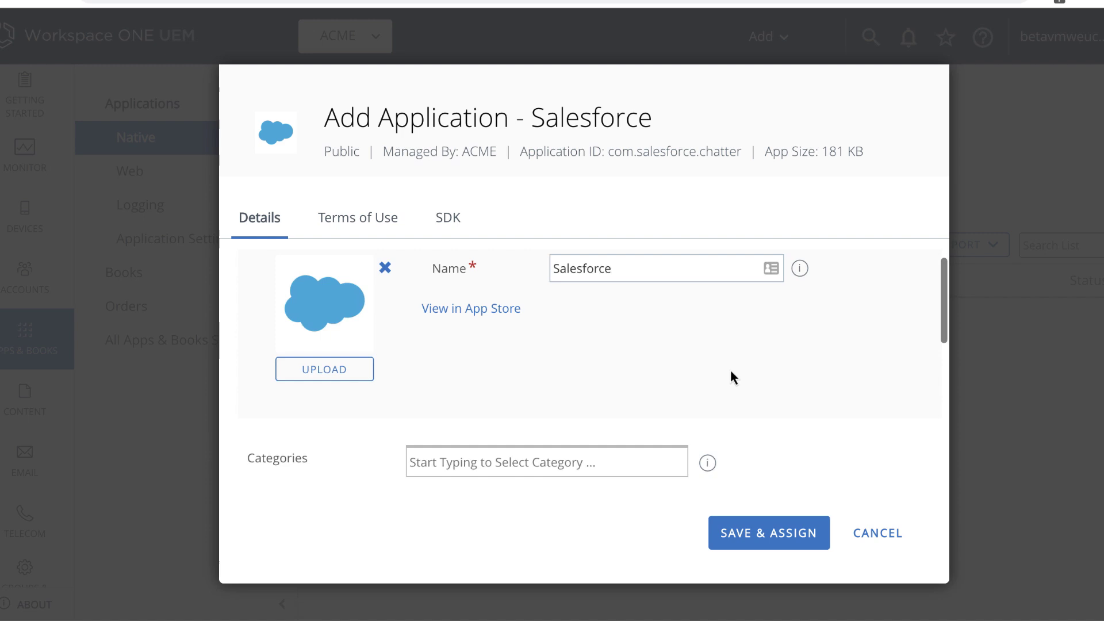
scroll(731, 378, "down", 3)
Add Business (System) as the Salesforce app's category.
left_click(659, 325)
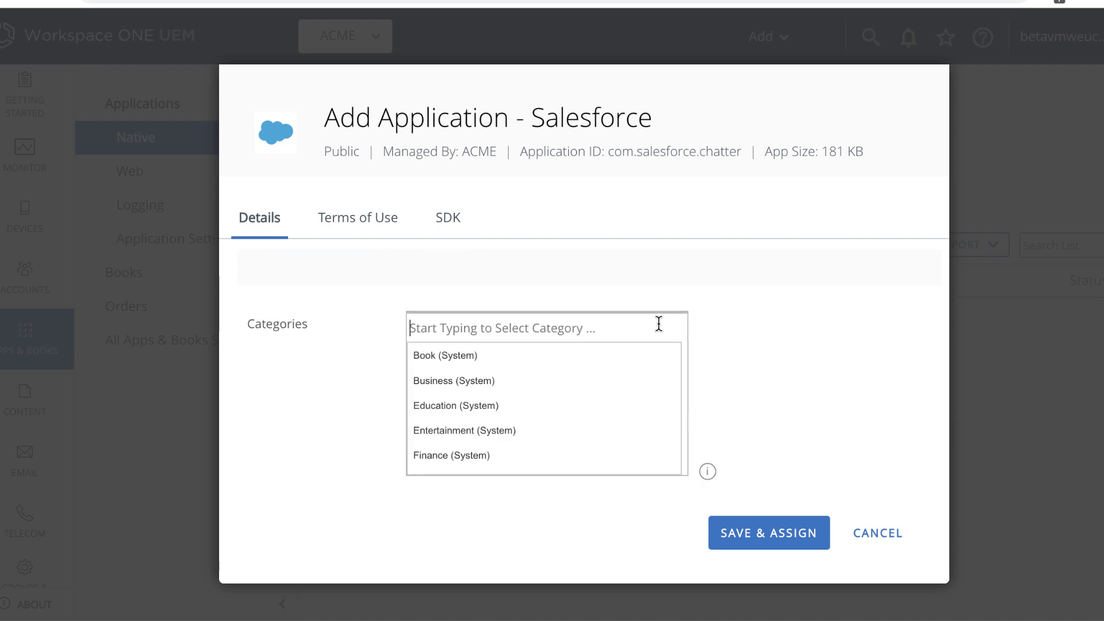
key("Down")
key("Down")
key("Down")
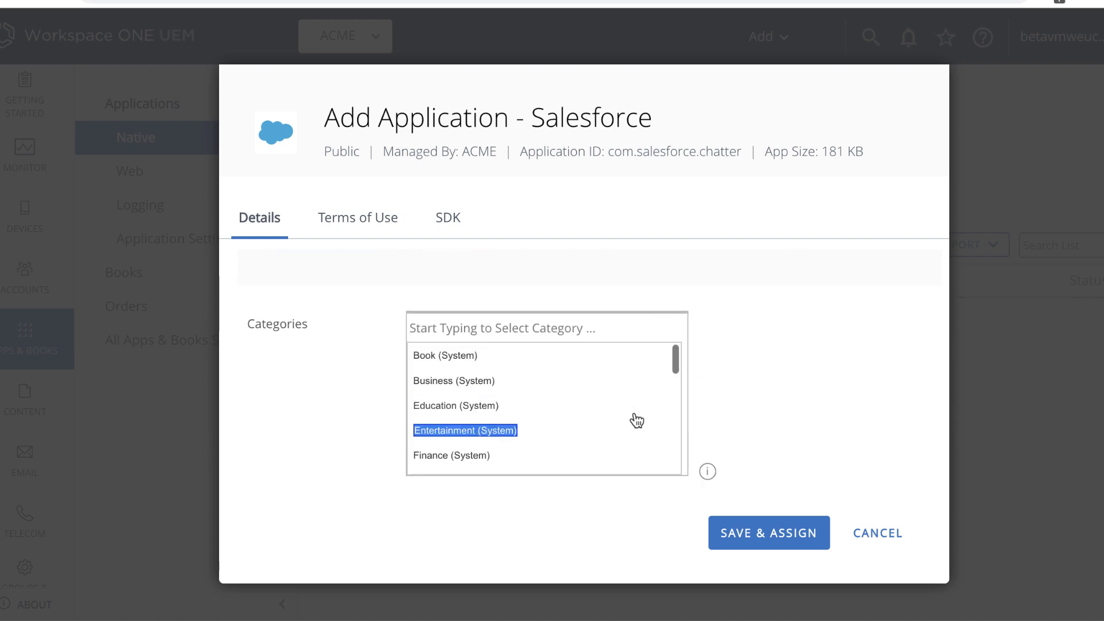
key("Up")
key("Up")
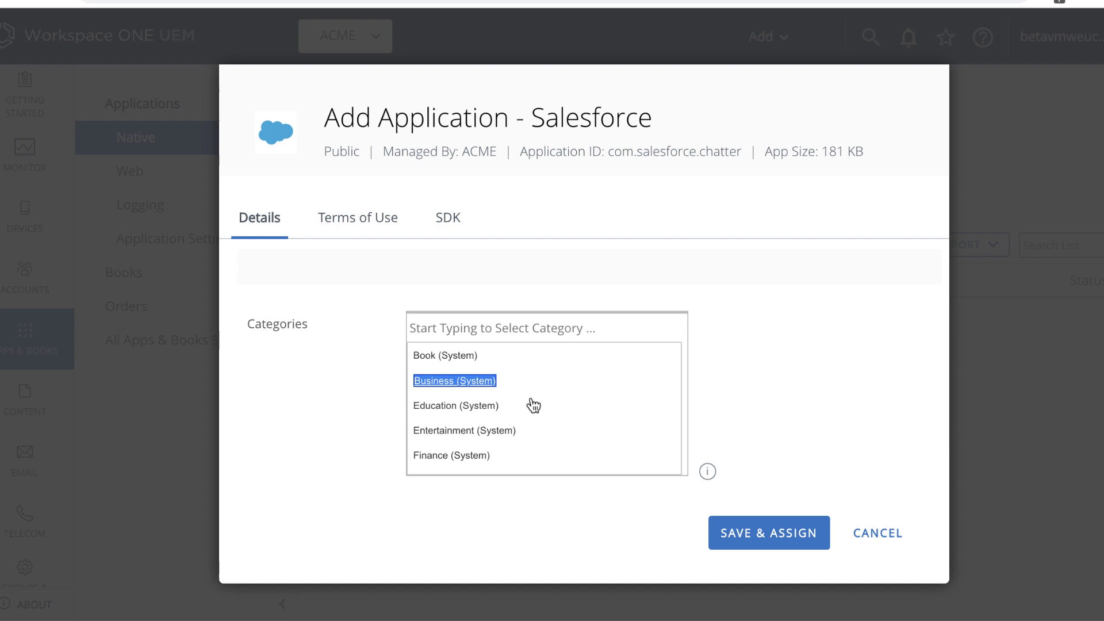
left_click(485, 382)
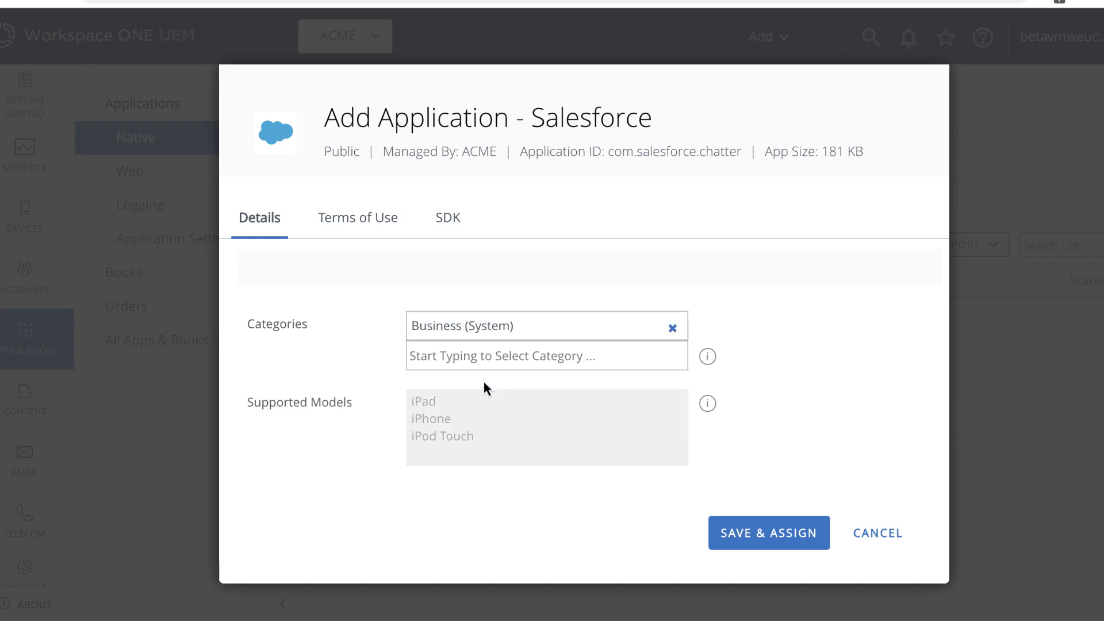
scroll(716, 395, "down", 5)
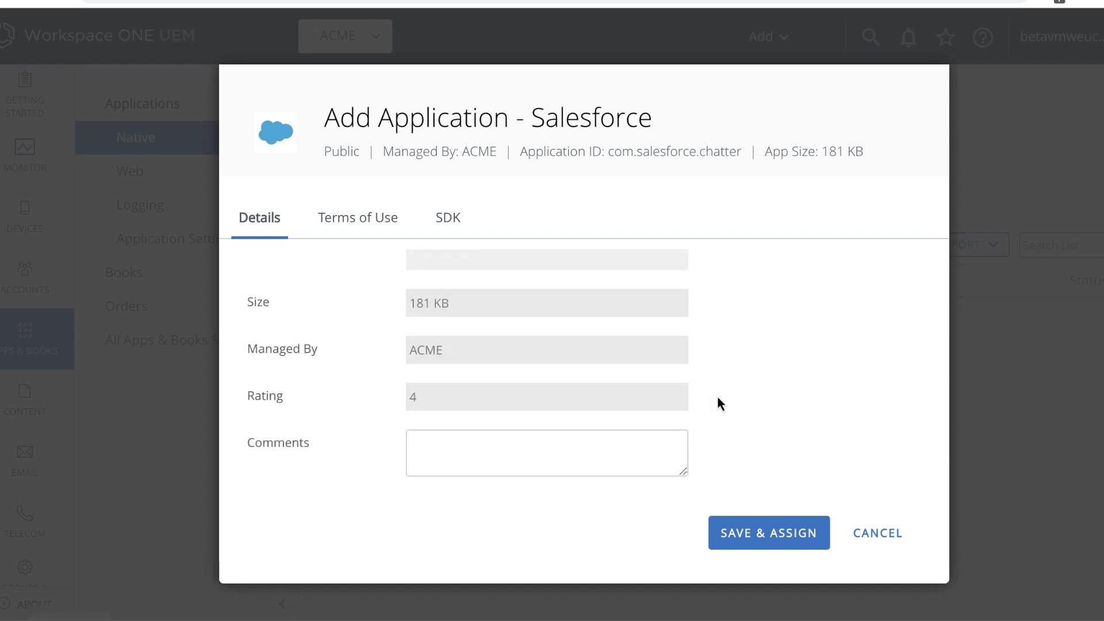
scroll(716, 395, "down", 2)
scroll(717, 394, "up", 5)
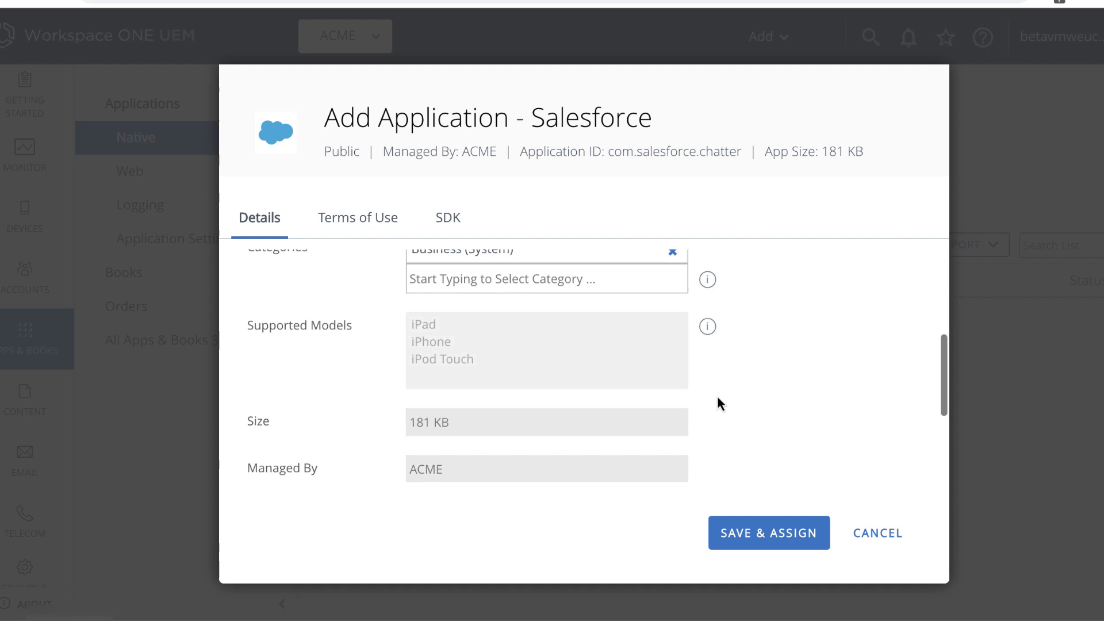
Leave the Required Terms of Use set to None.
left_click(361, 219)
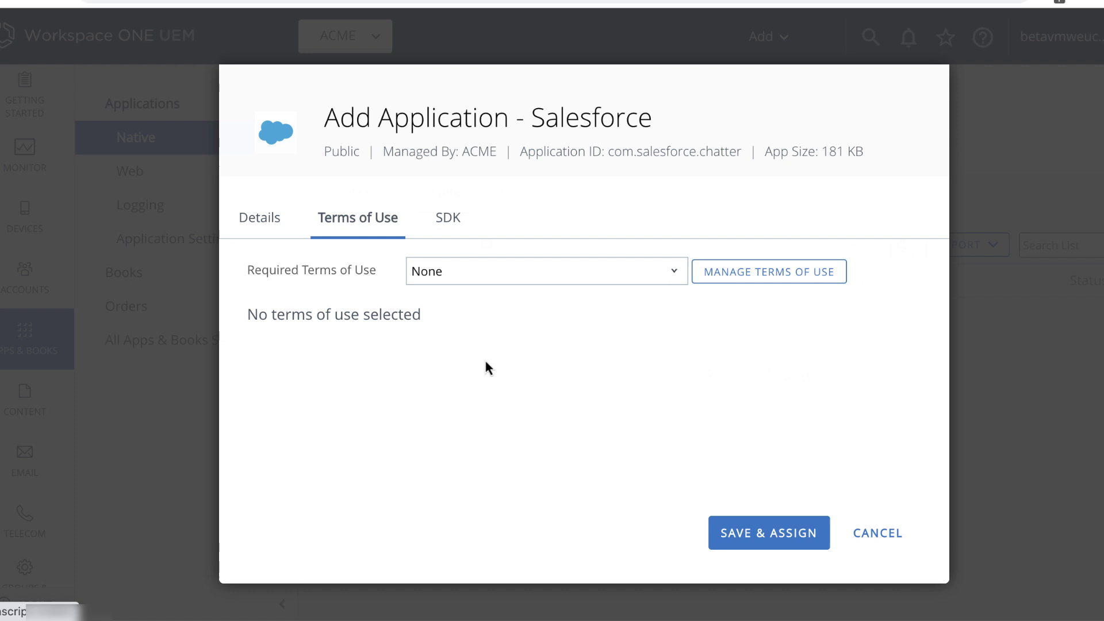
left_click(672, 276)
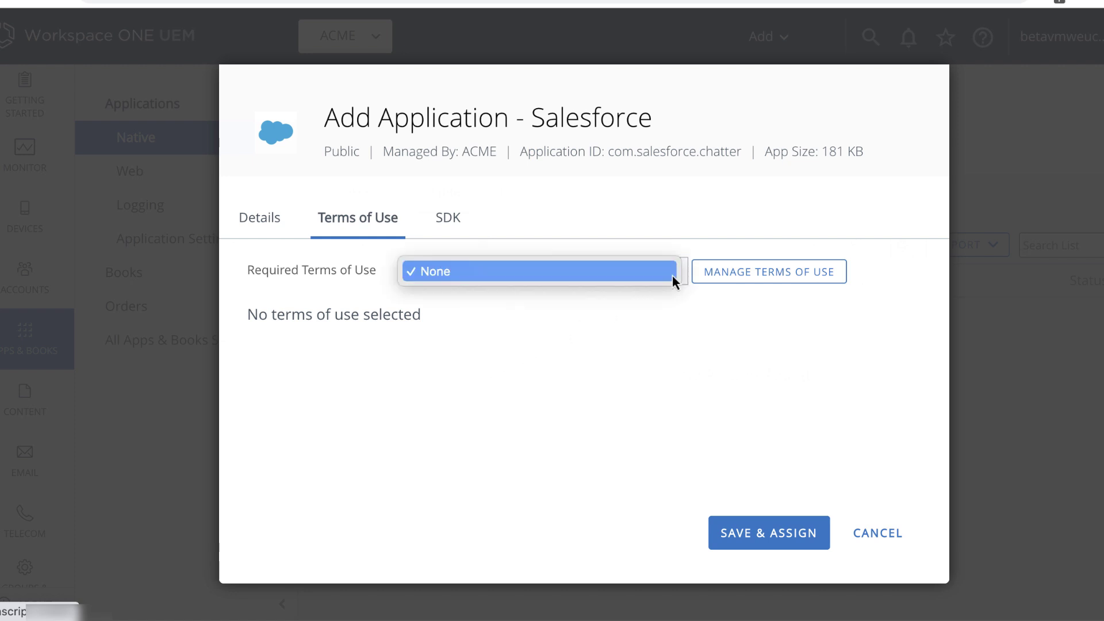
left_click(659, 367)
Leave the SDK Profile unset on the SDK tab.
left_click(452, 221)
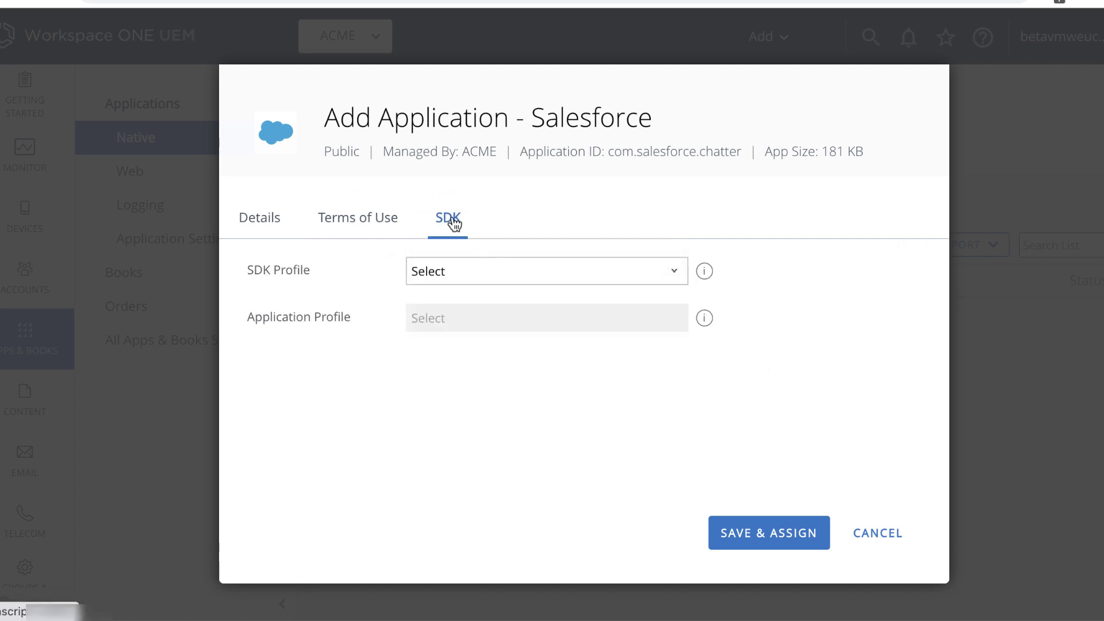
left_click(675, 274)
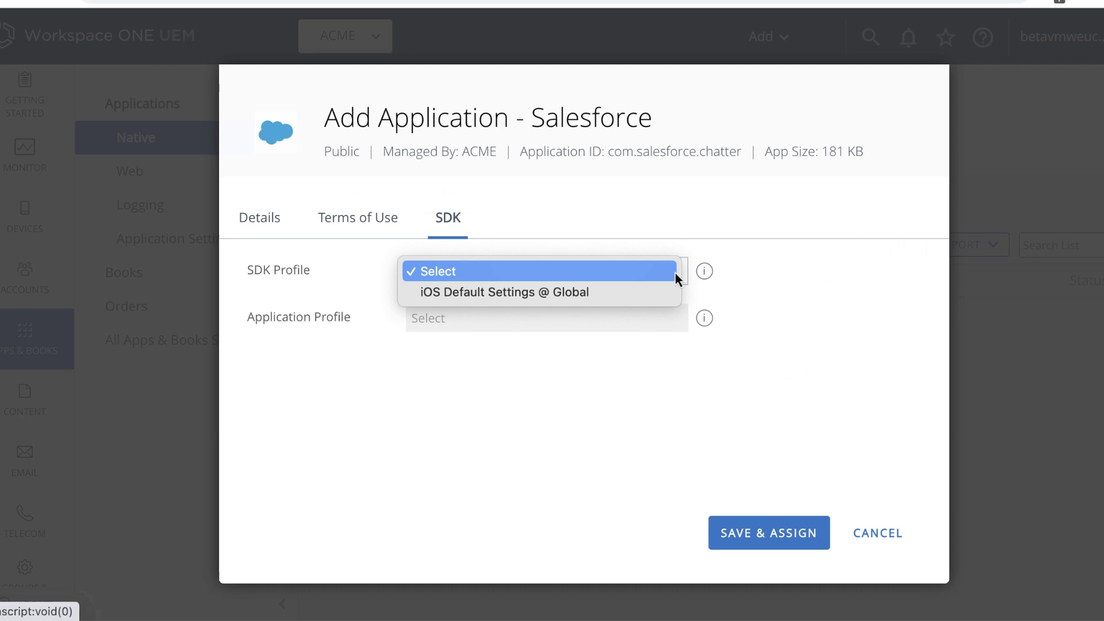
left_click(676, 273)
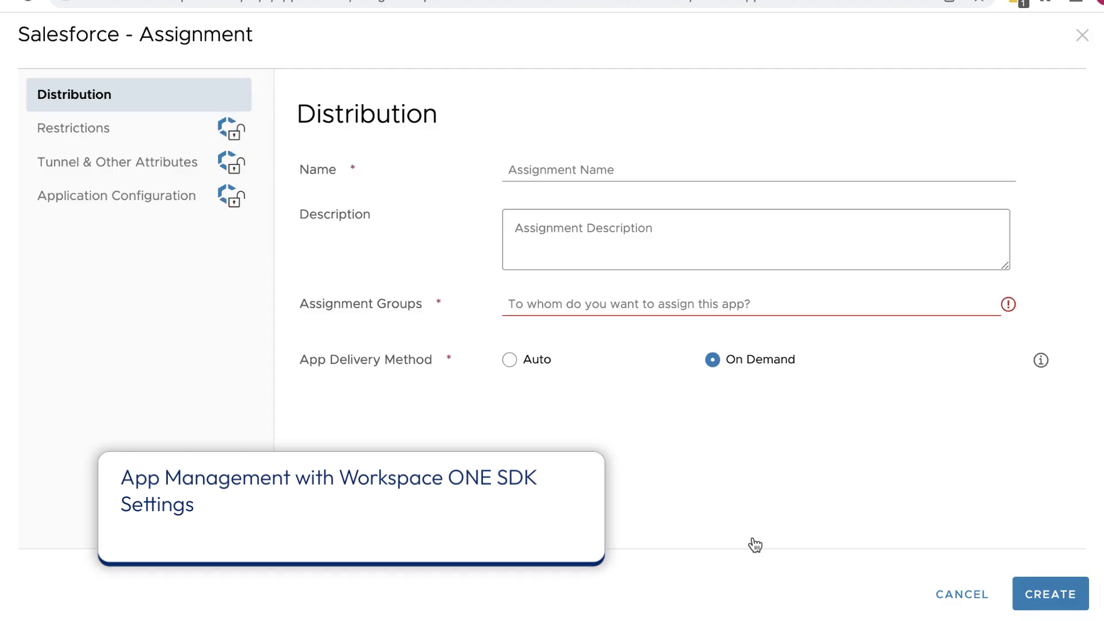
Name the assignment Staff, target All Devices (ACME), and use Auto delivery.
left_click(645, 169)
type("Staff")
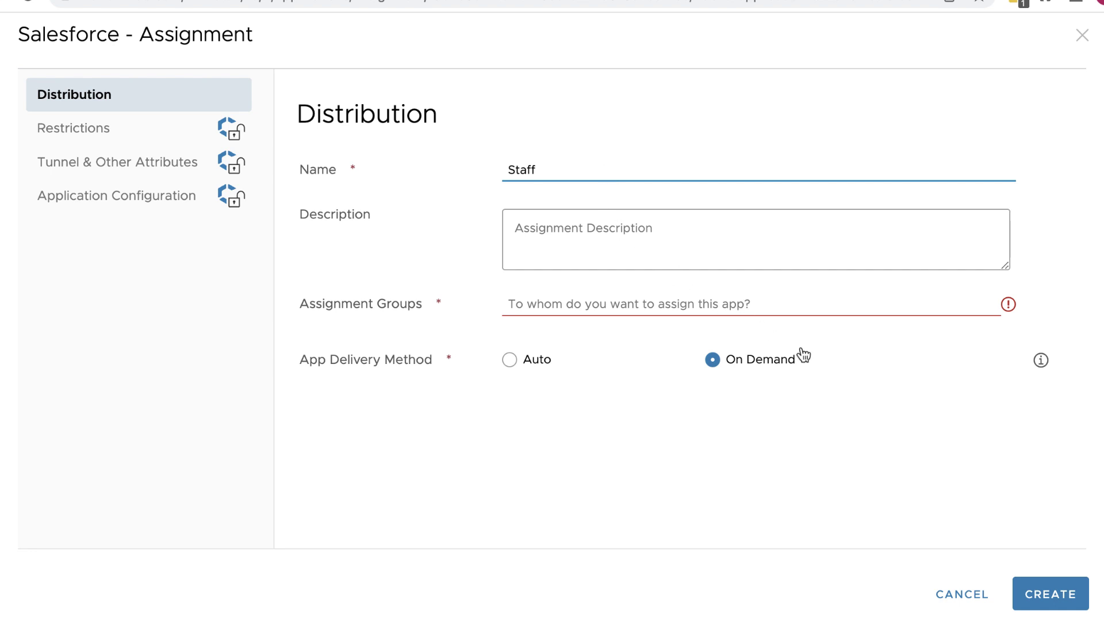
left_click(538, 304)
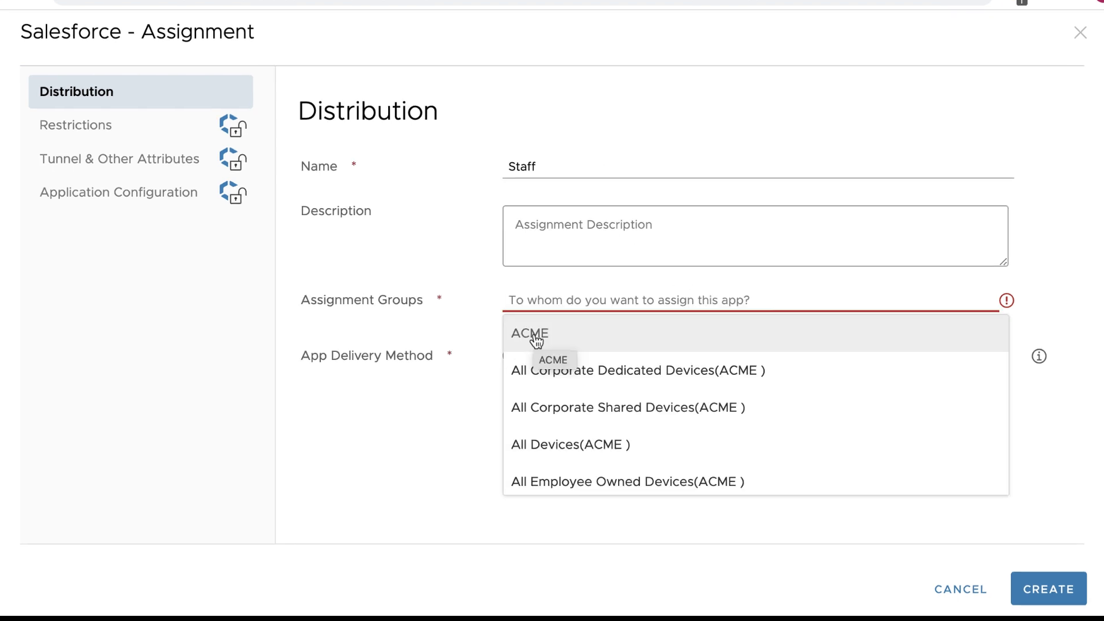
left_click(533, 334)
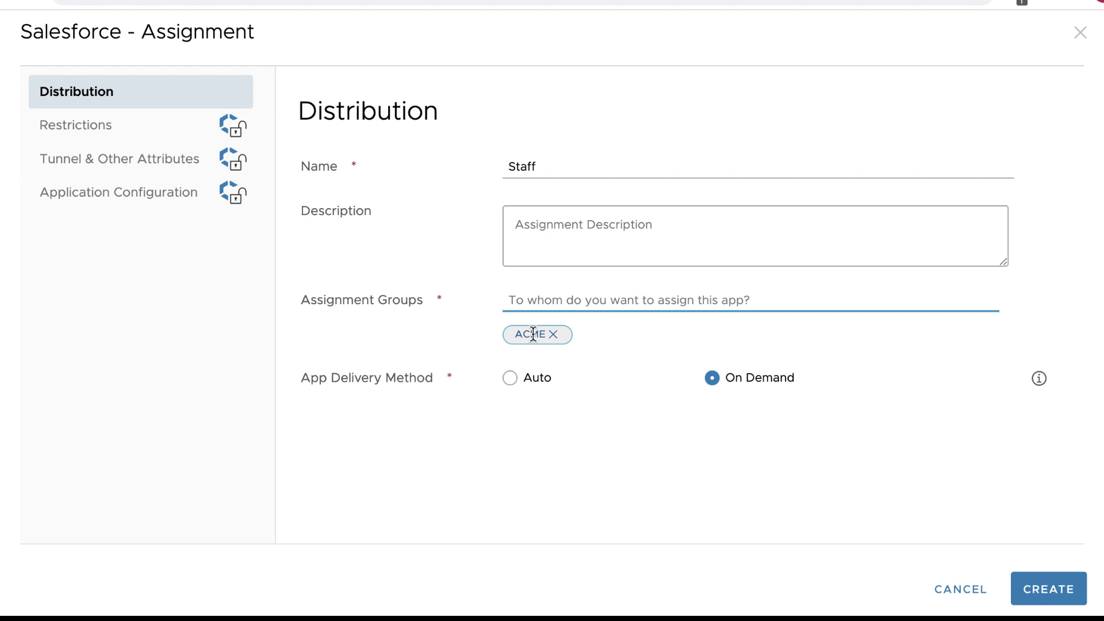
left_click(512, 379)
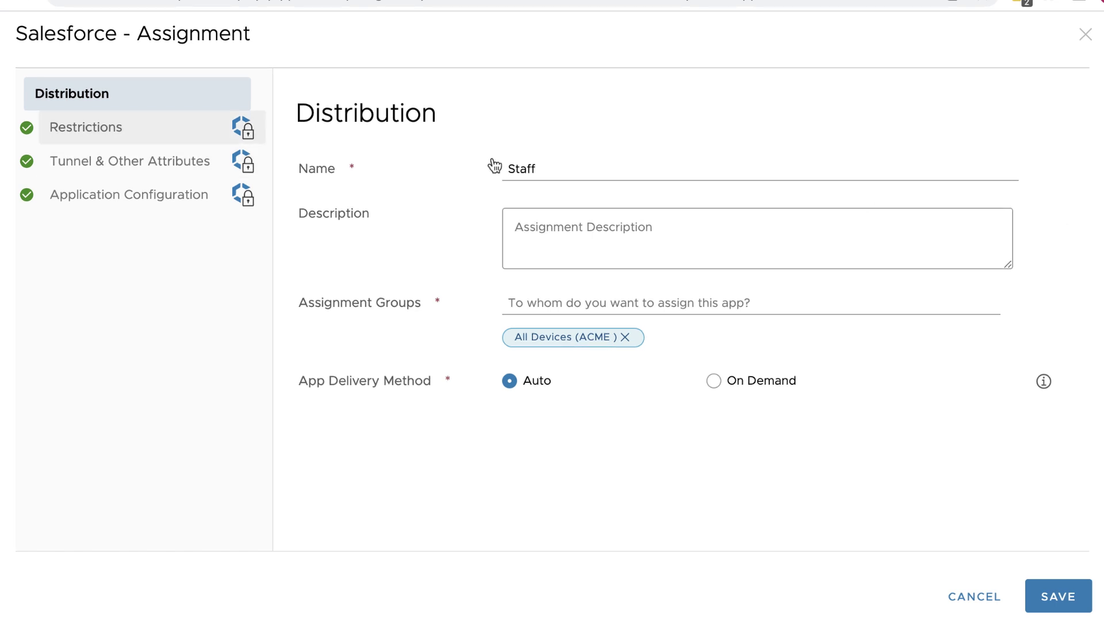
Review the assignment's Restrictions, then go to Tunnel & Other Attributes with Managed Access enabled.
left_click(130, 129)
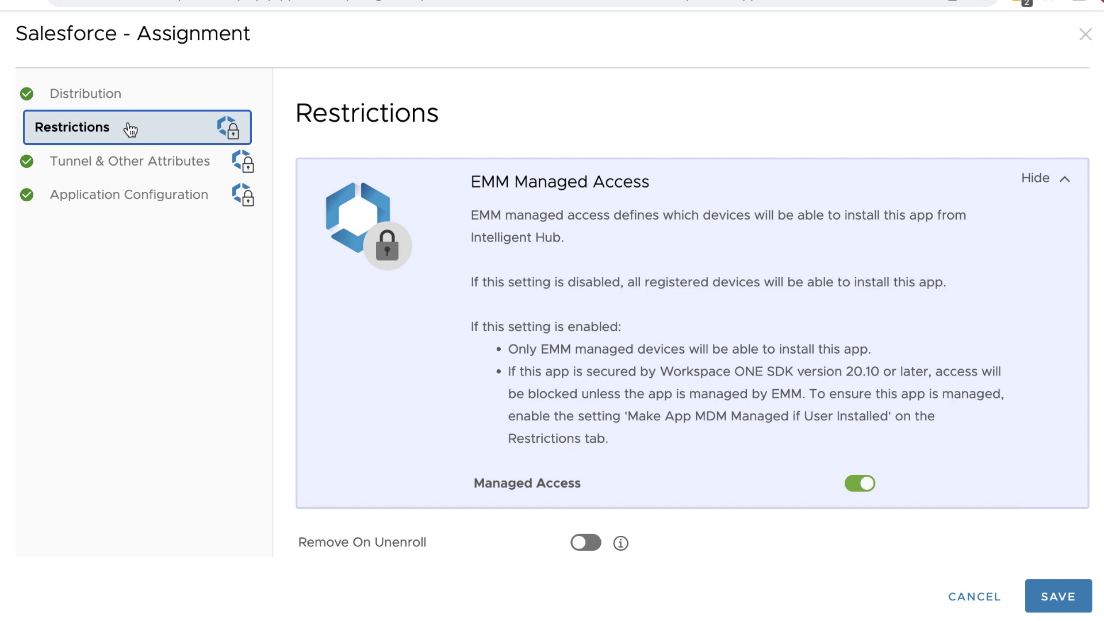
scroll(689, 371, "down", 3)
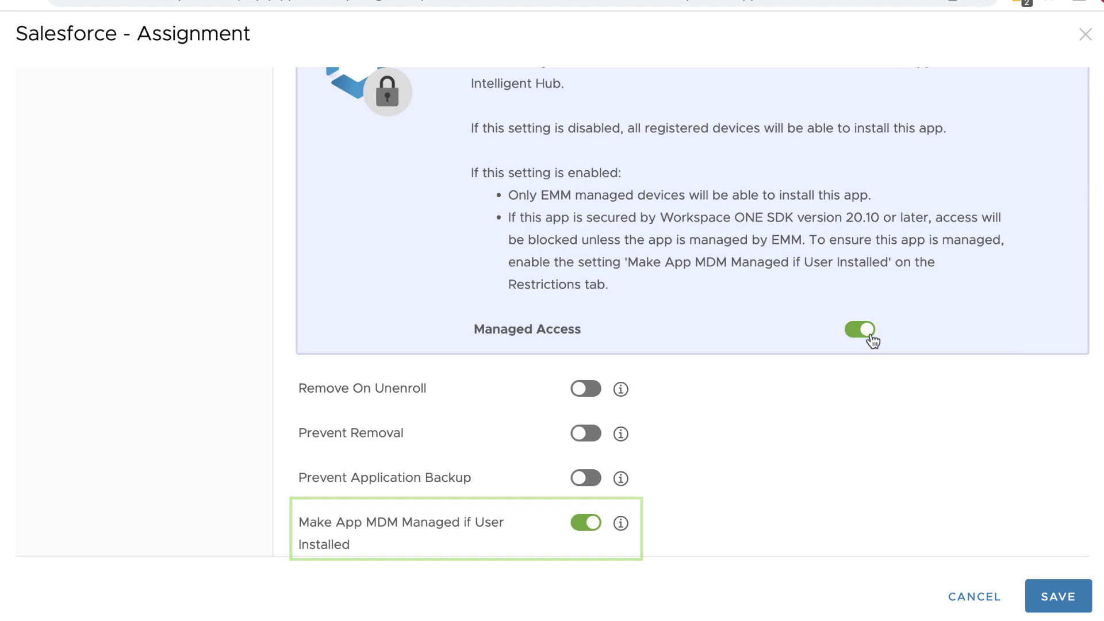
scroll(871, 337, "up", 3)
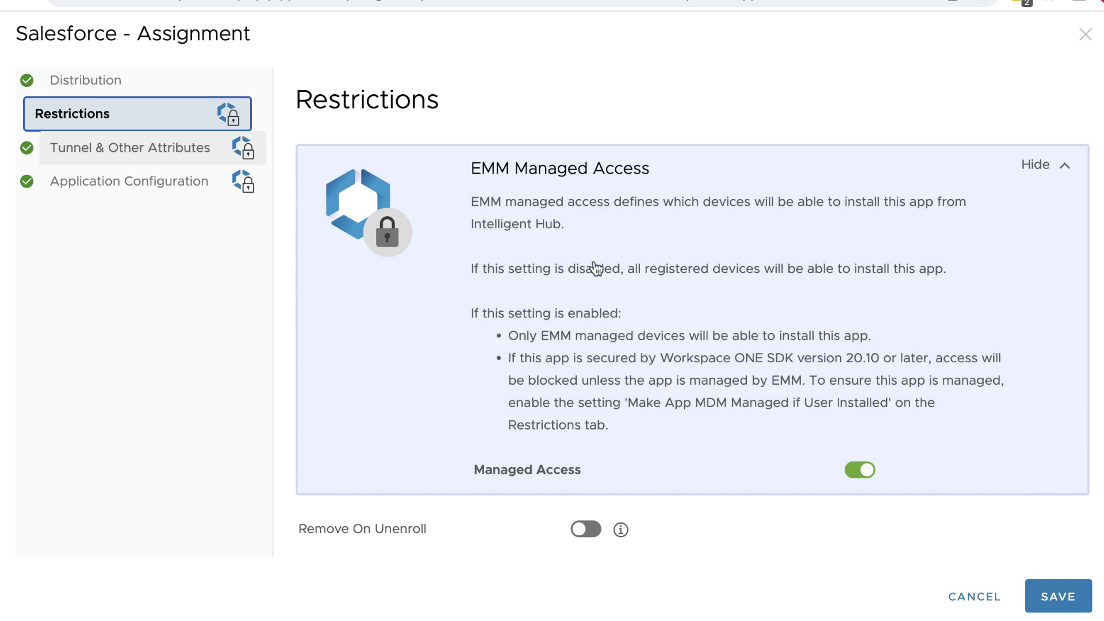
left_click(173, 155)
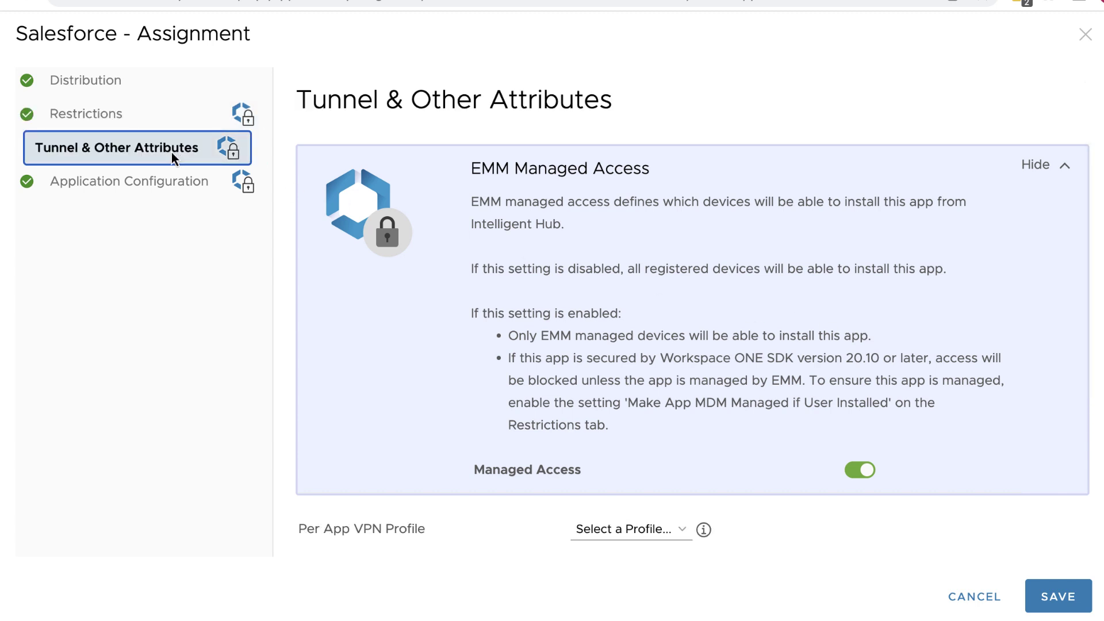
Configure AppServiceHosts as a String key holding the org's Salesforce domain in Application Configuration.
left_click(157, 185)
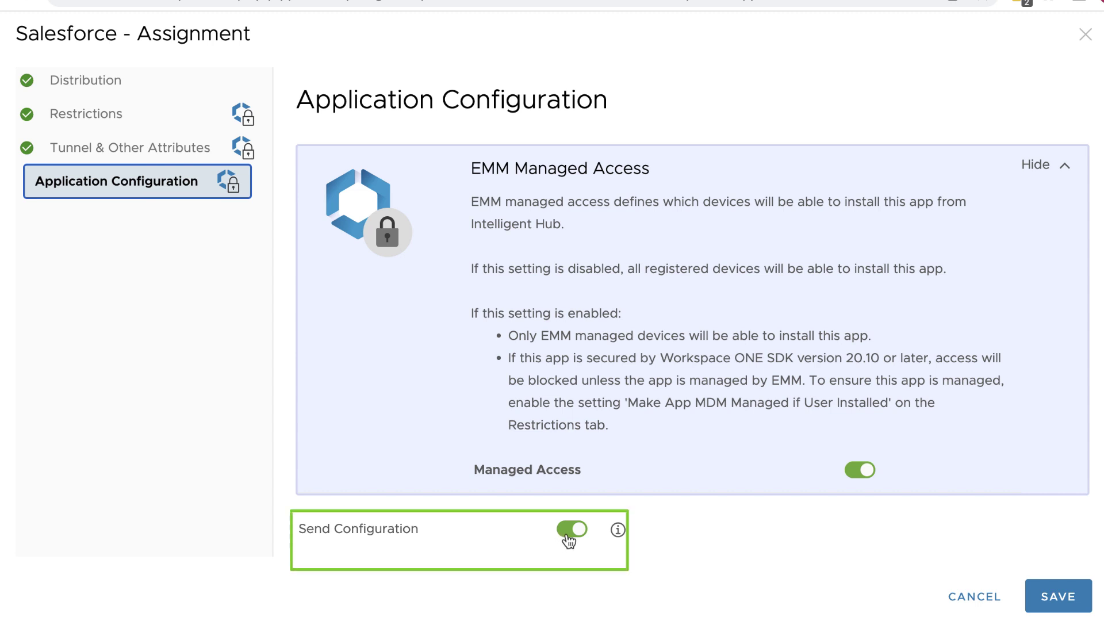
scroll(688, 555, "down", 2)
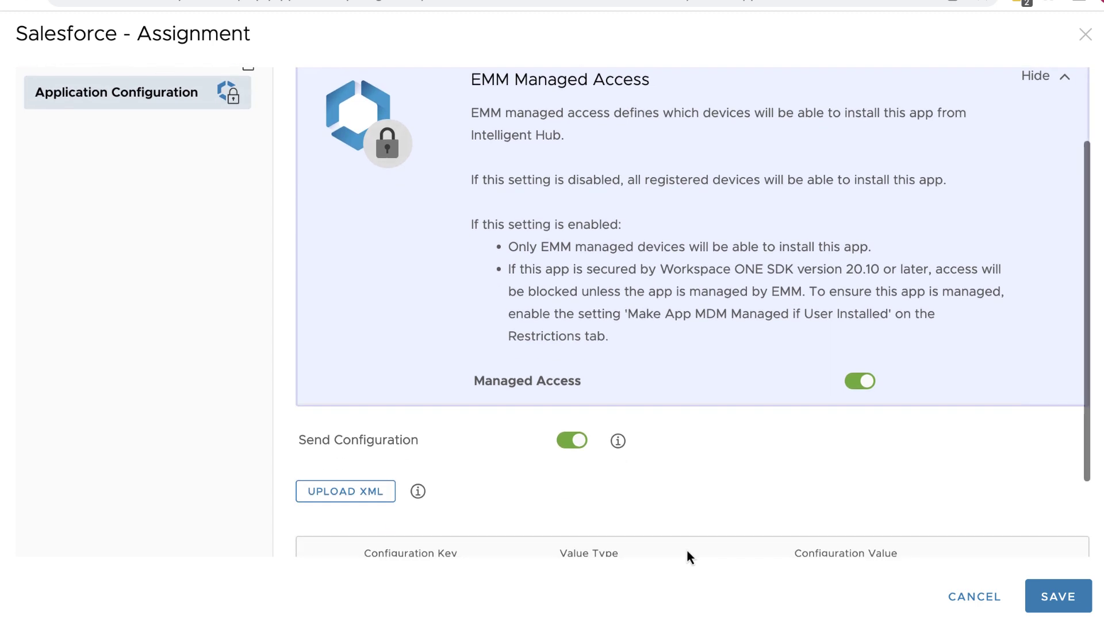
scroll(688, 557, "down", 2)
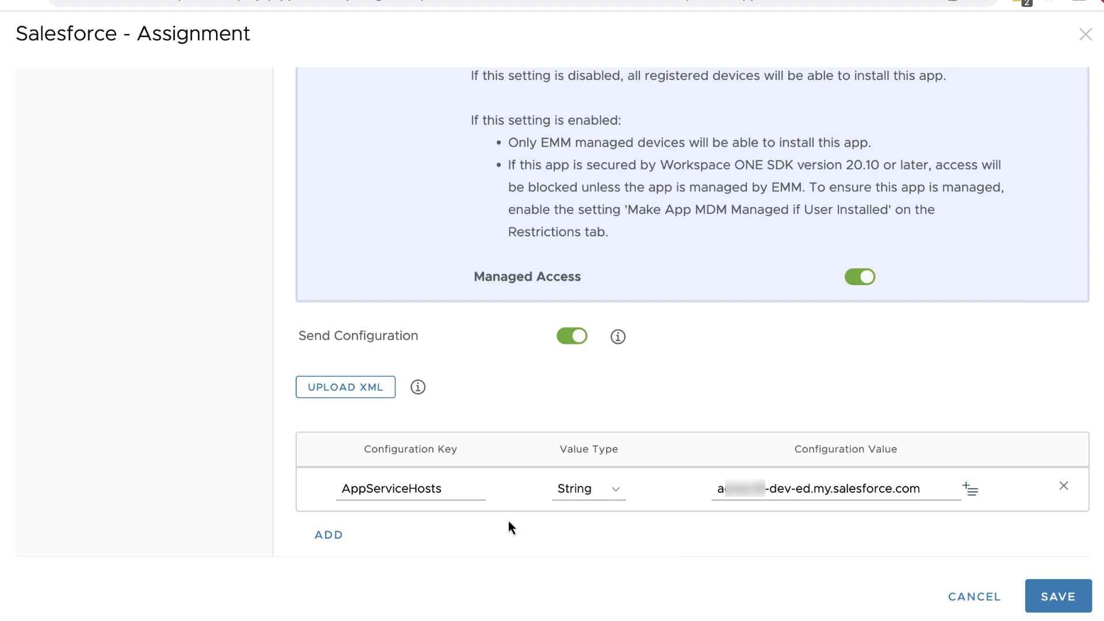
left_click(460, 489)
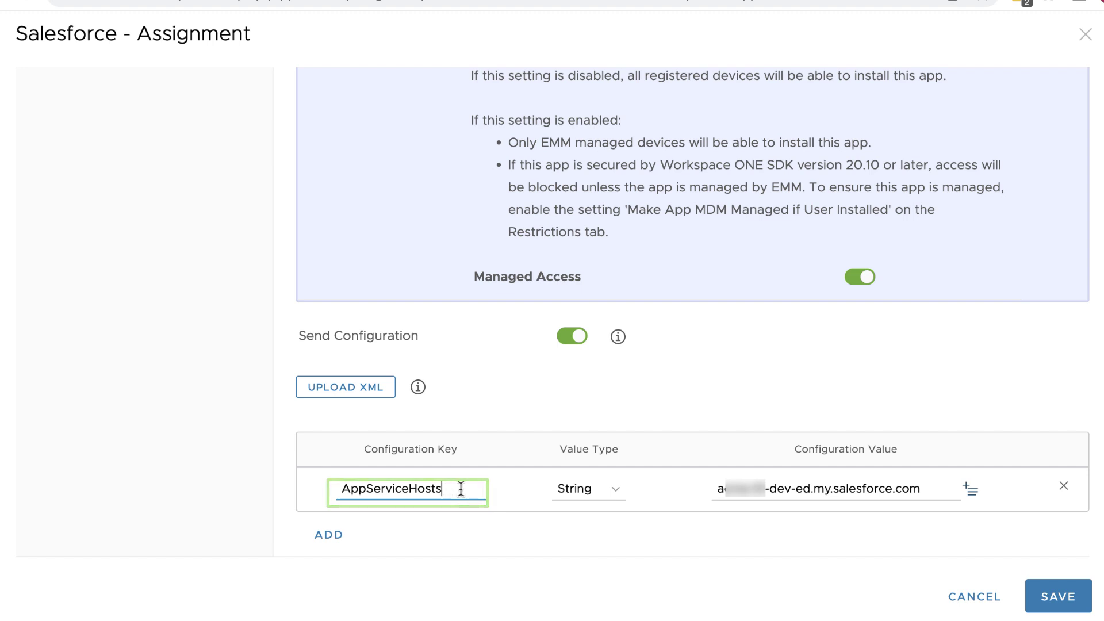
left_click(617, 493)
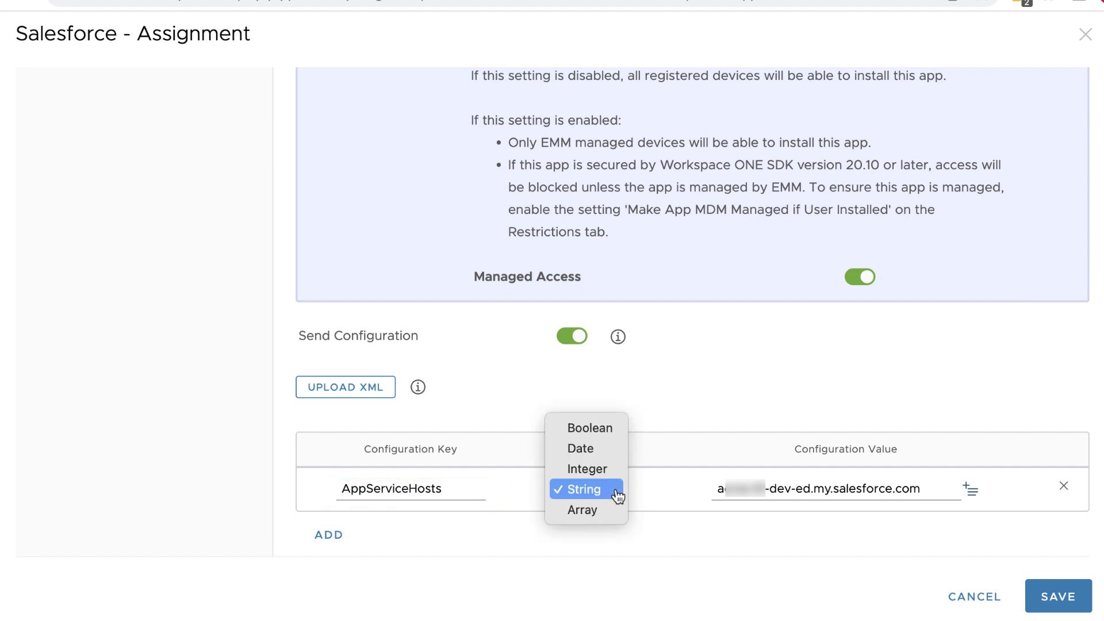
left_click(618, 493)
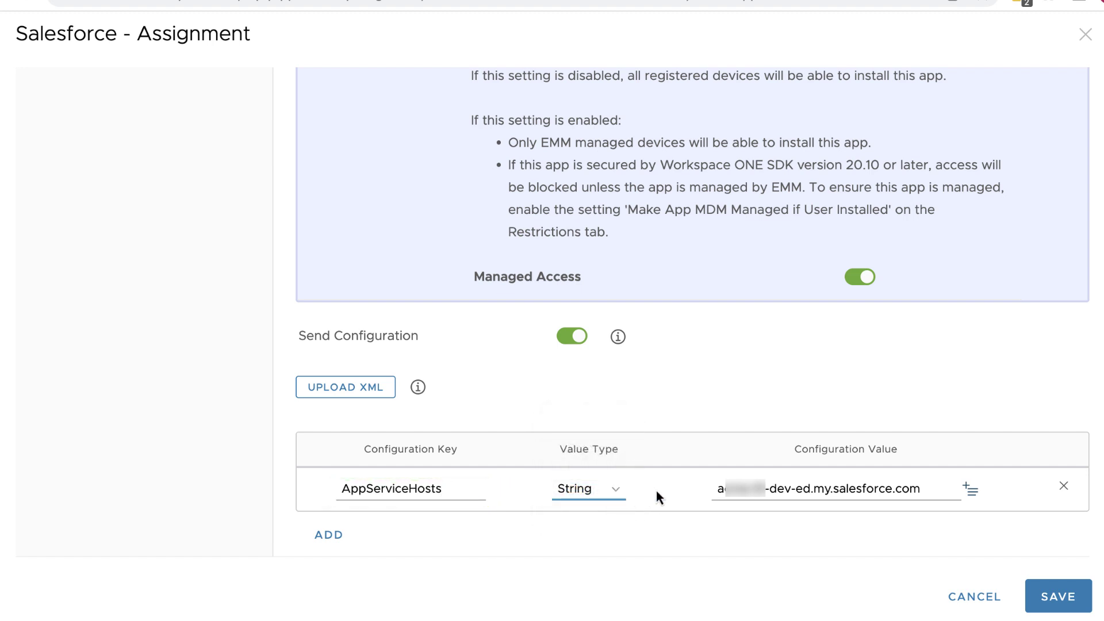
left_click(799, 489)
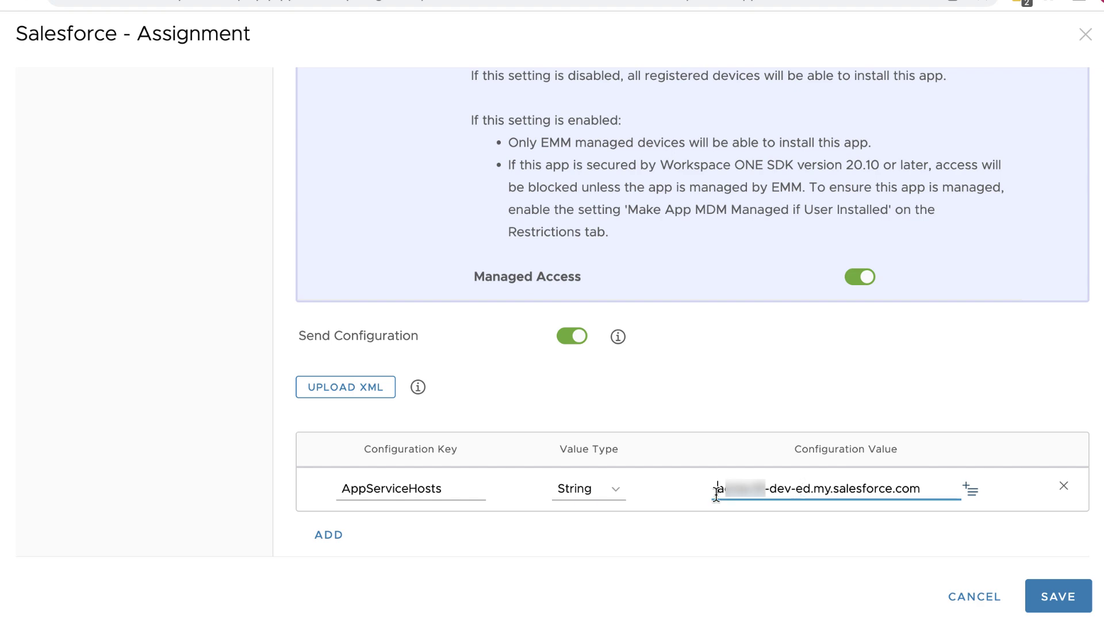
left_click(722, 498)
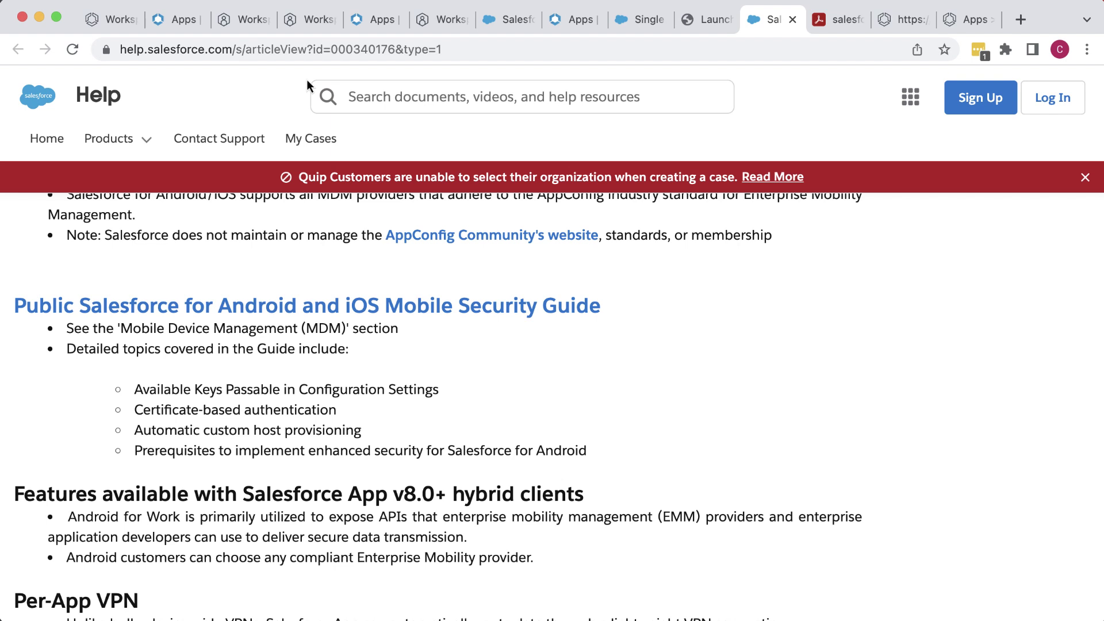
Open the Salesforce for Android and iOS Mobile Security Guide PDF from the Help article.
left_click(533, 330)
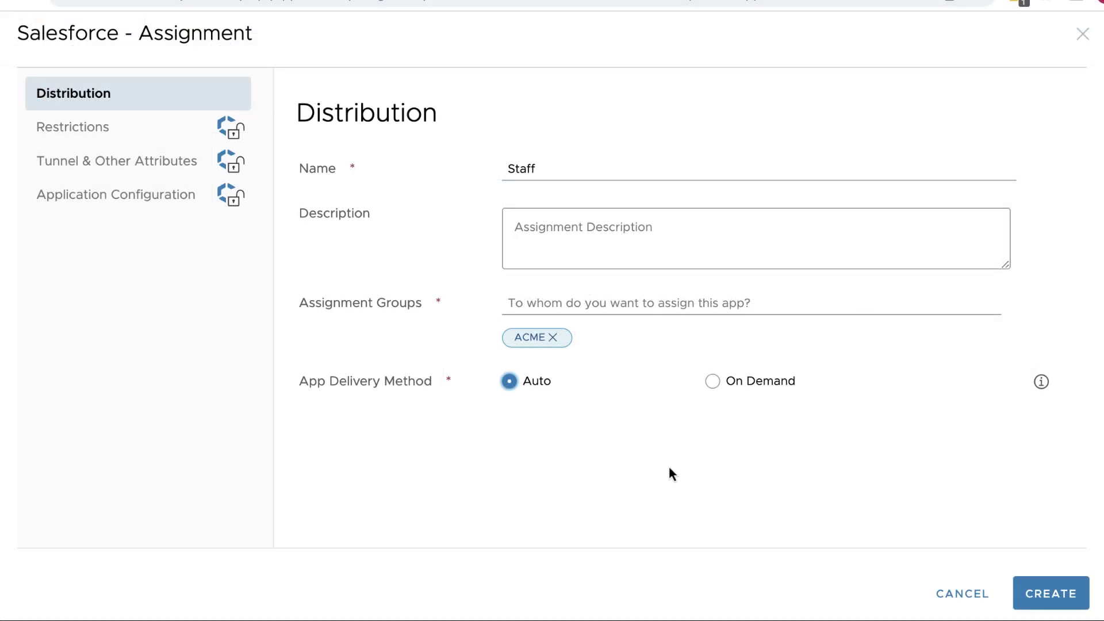
Create and save the Staff assignment, then publish Salesforce.
left_click(1057, 596)
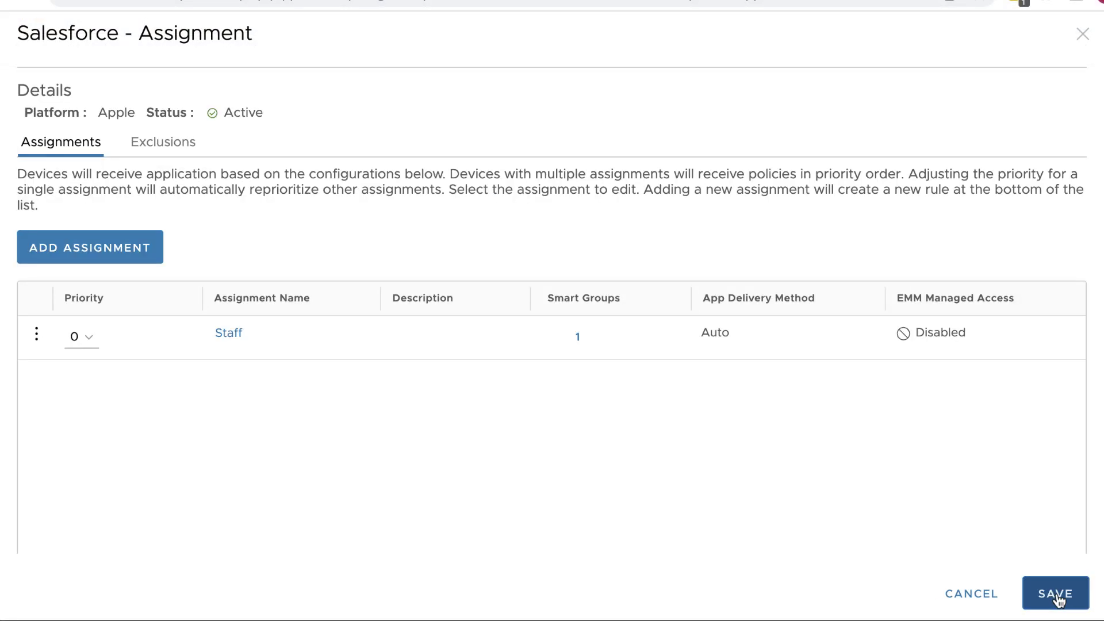
left_click(1057, 596)
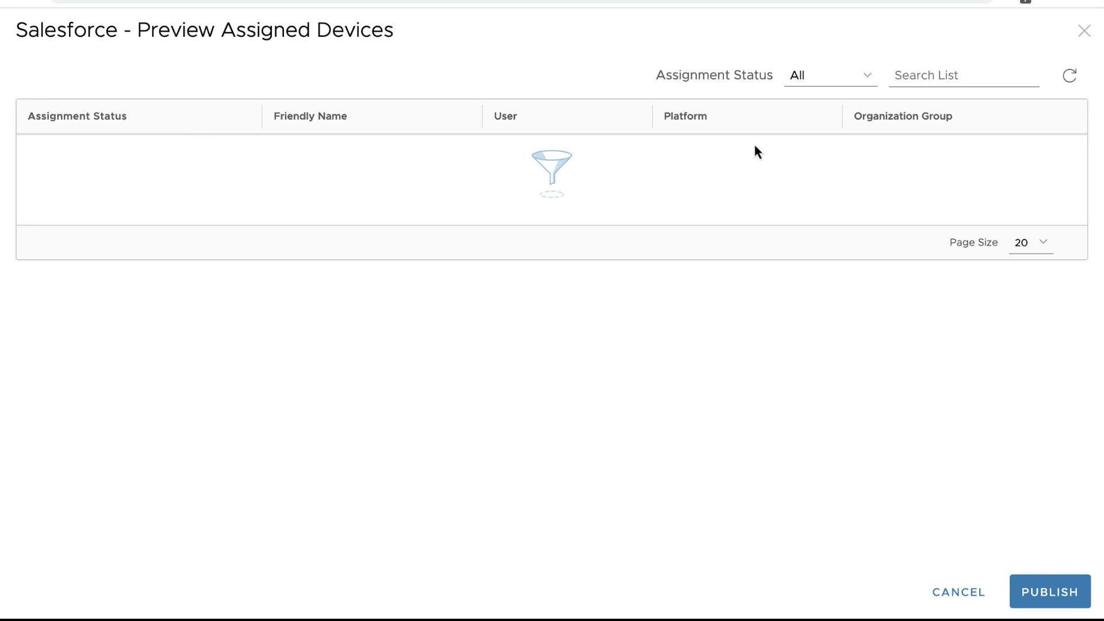
left_click(1034, 595)
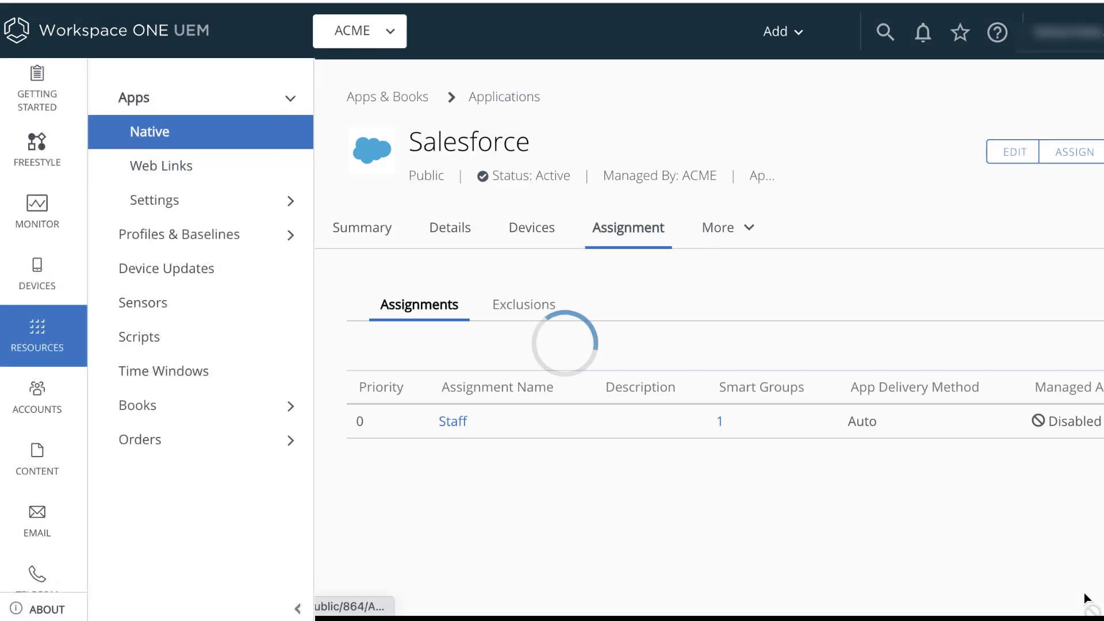
Review the Salesforce app's Summary page.
left_click(375, 239)
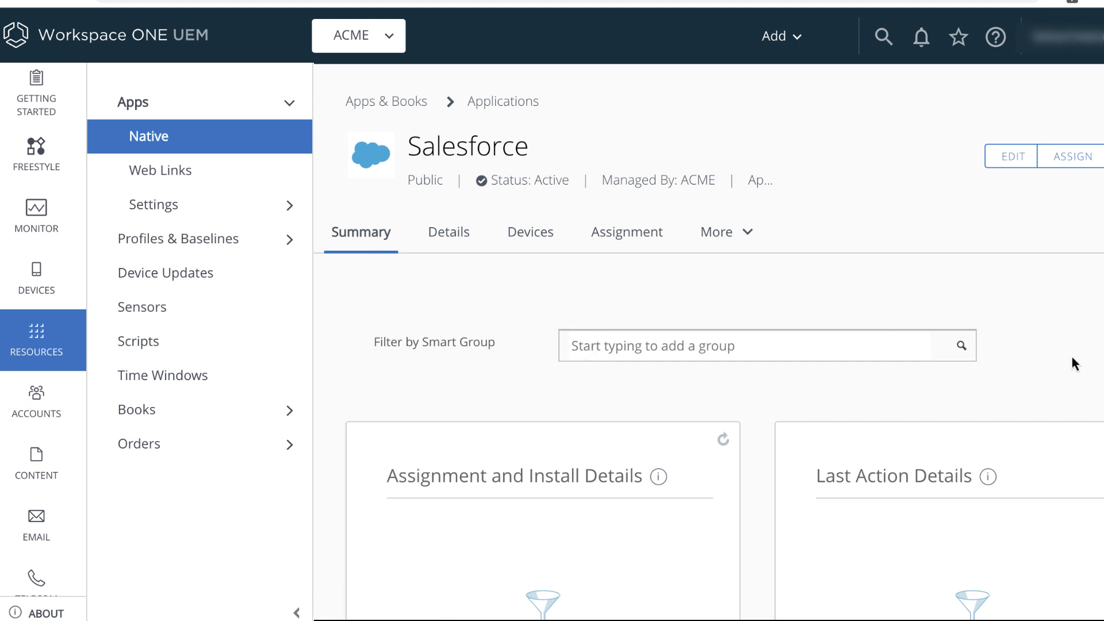
scroll(1072, 356, "down", 2)
scroll(1072, 357, "down", 4)
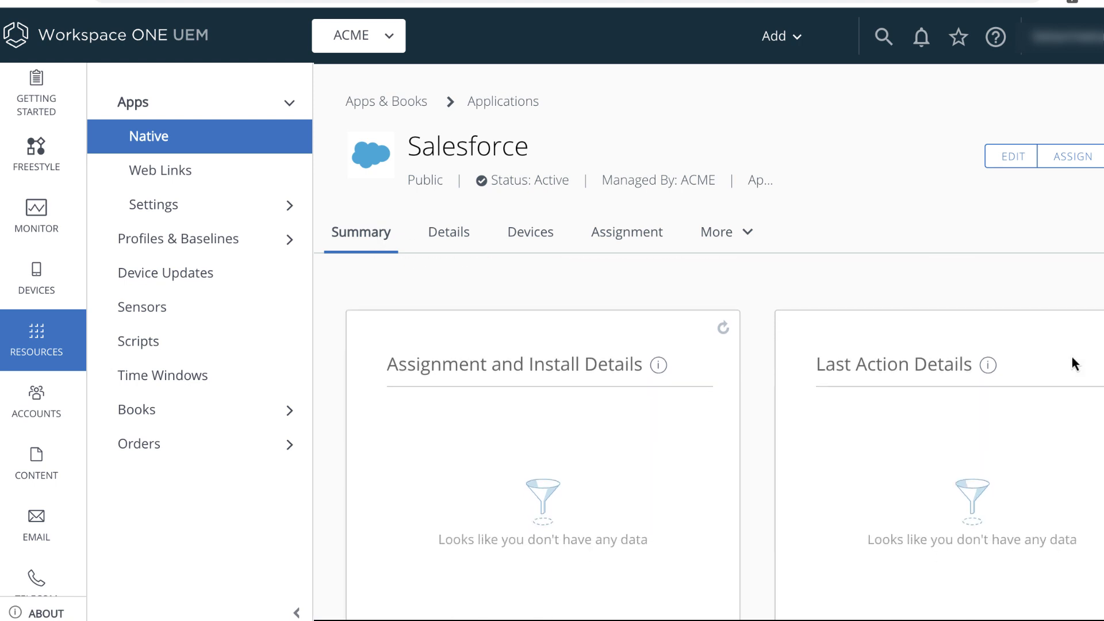
scroll(1056, 358, "down", 3)
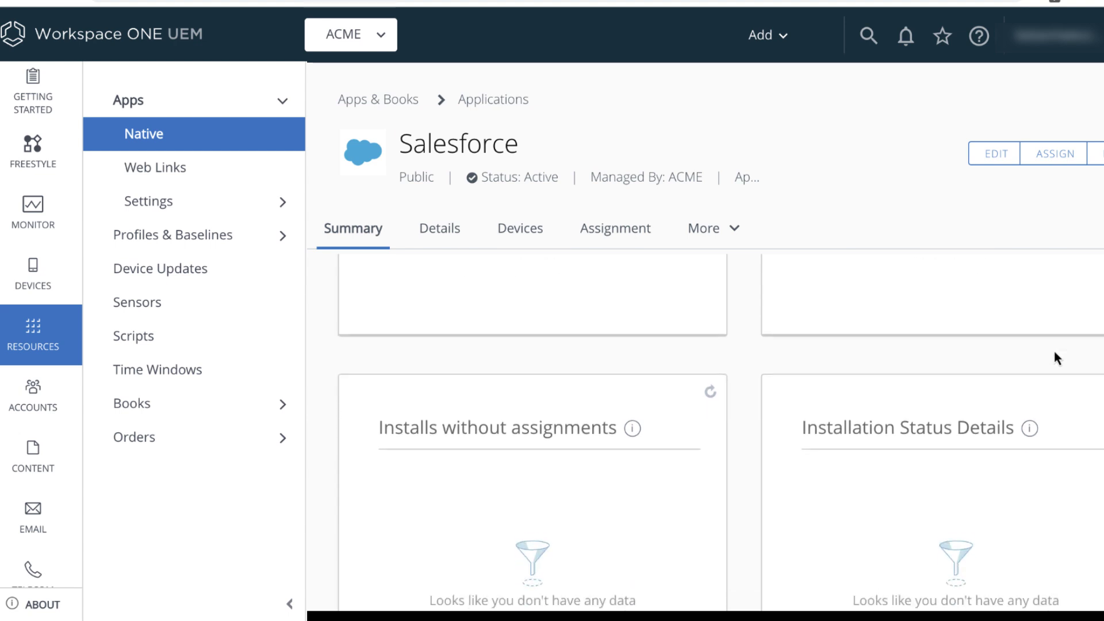
scroll(1056, 357, "up", 2)
scroll(1054, 348, "up", 2)
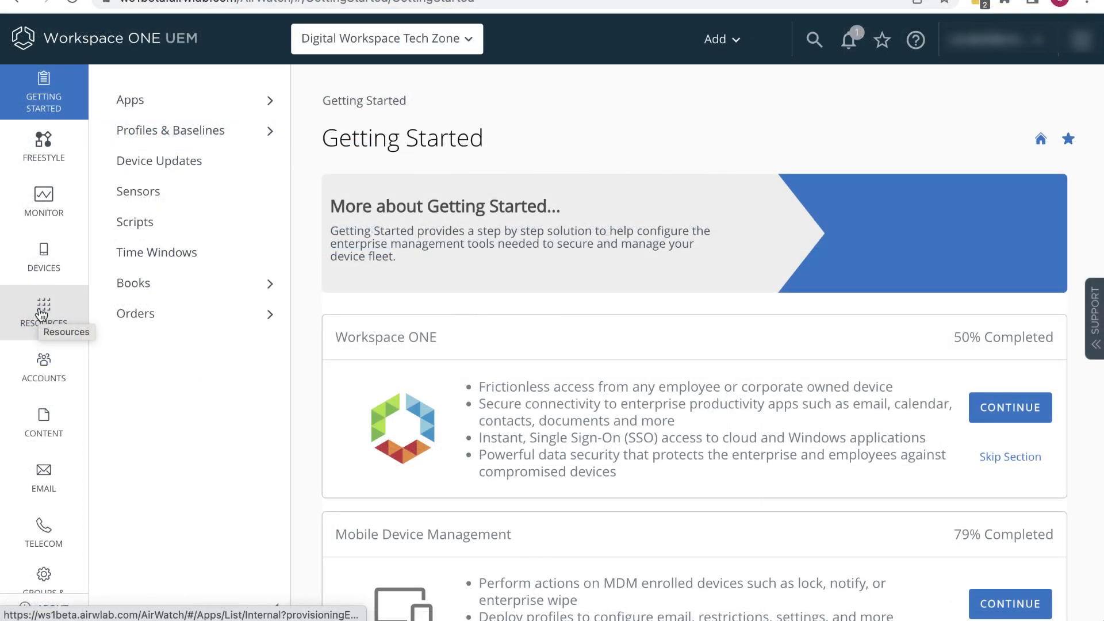
Start adding a native internal app from the Enterprise App Repository.
left_click(41, 314)
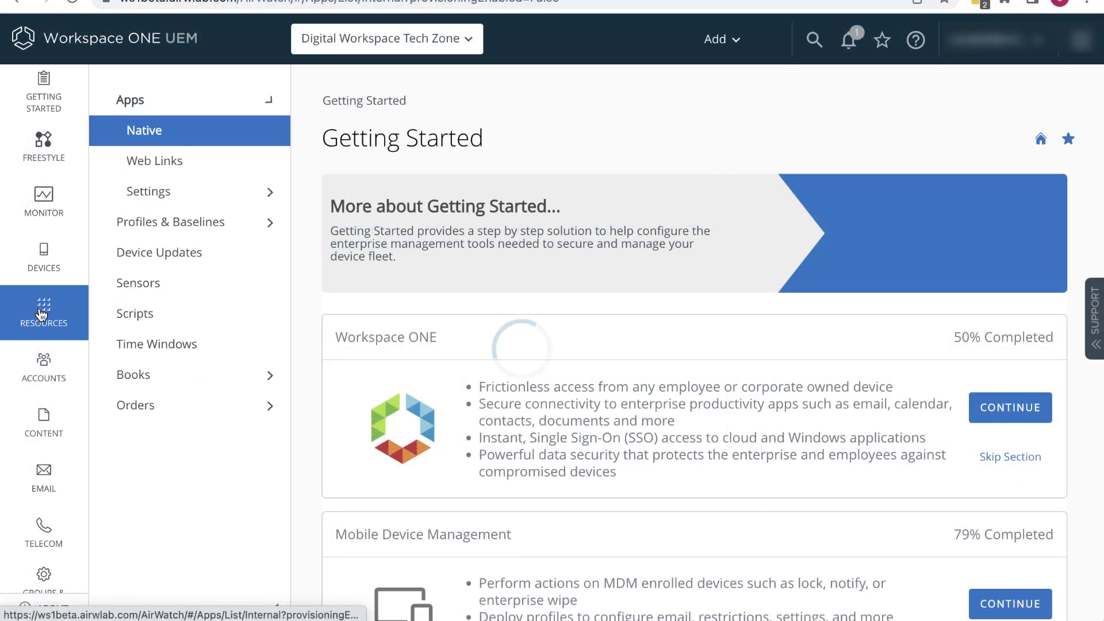
left_click(149, 134)
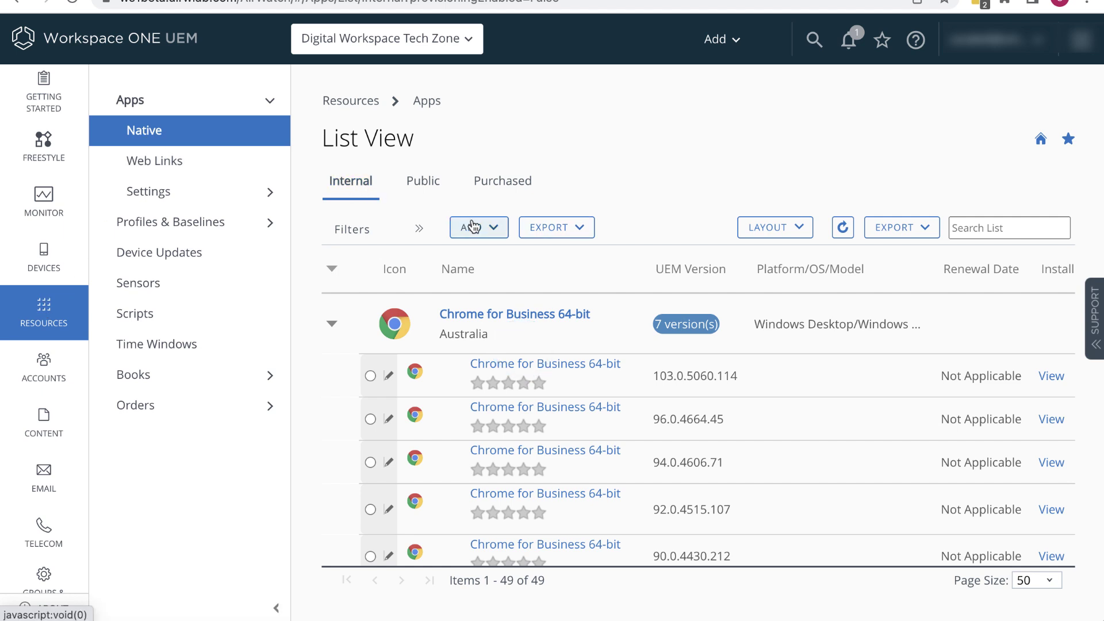
left_click(498, 230)
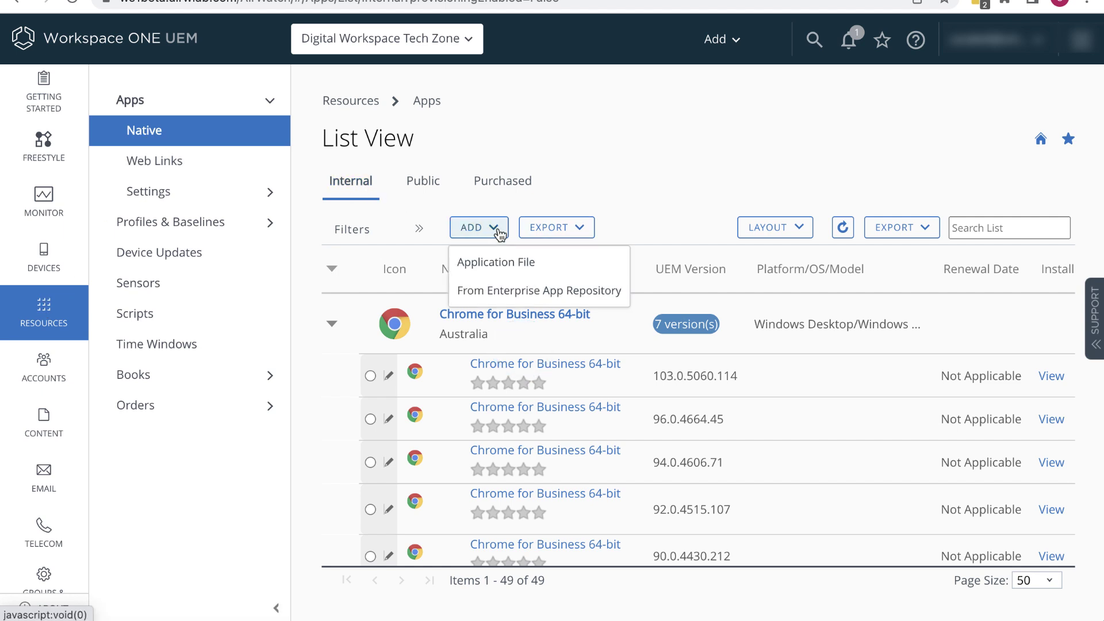
left_click(510, 293)
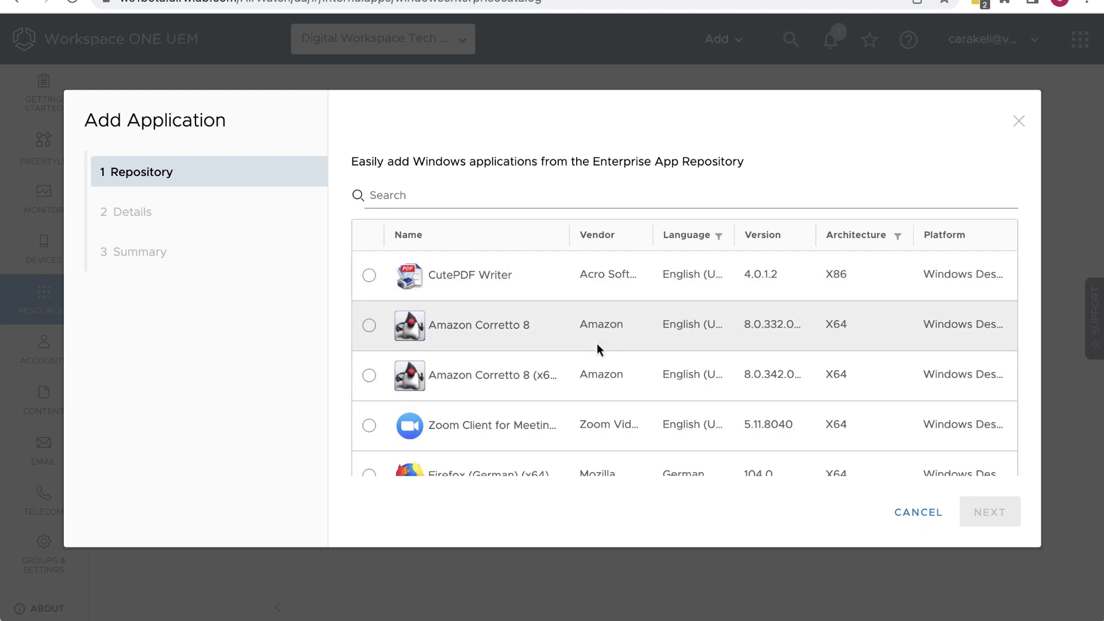
Scroll through the 138 repository Windows apps and return to CutePDF Writer at the top.
scroll(597, 345, "down", 1)
scroll(596, 345, "down", 5)
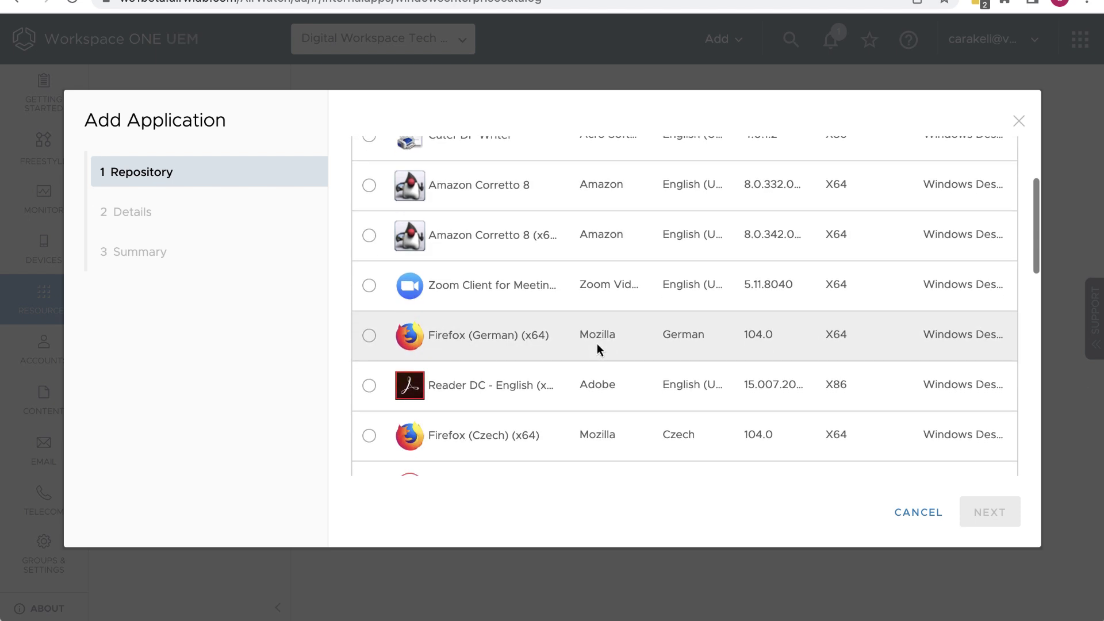
scroll(596, 344, "down", 6)
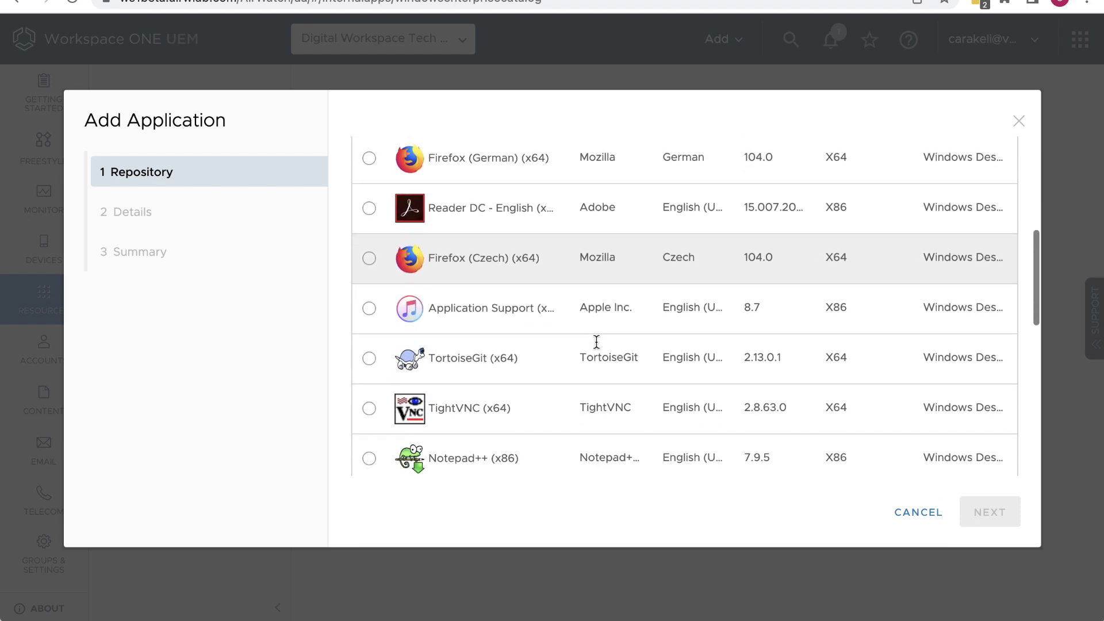
scroll(597, 344, "down", 4)
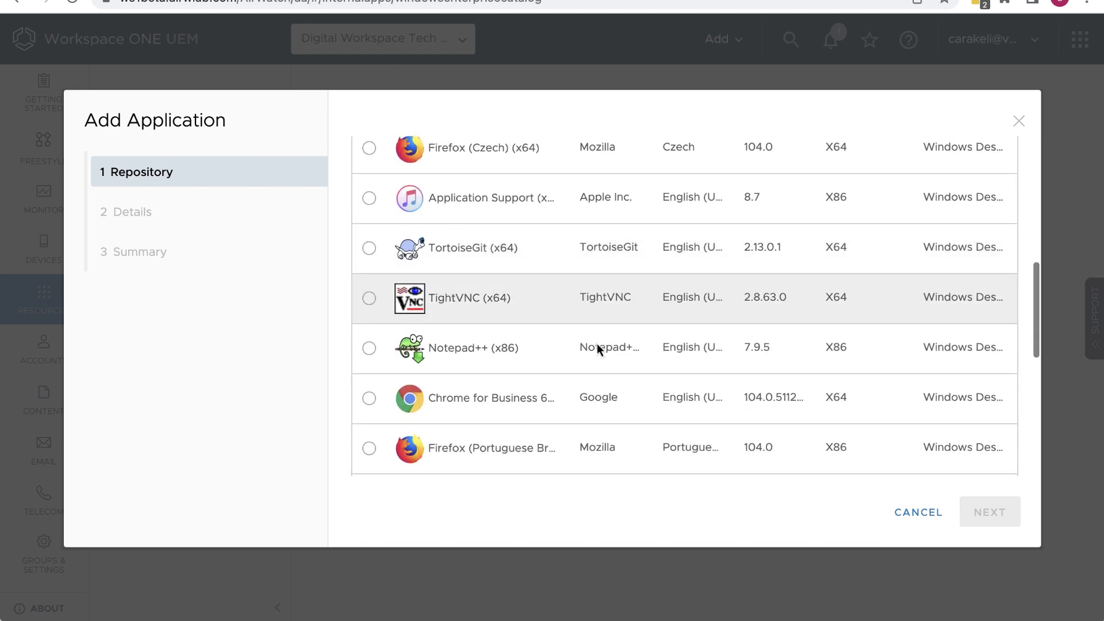
scroll(597, 344, "down", 8)
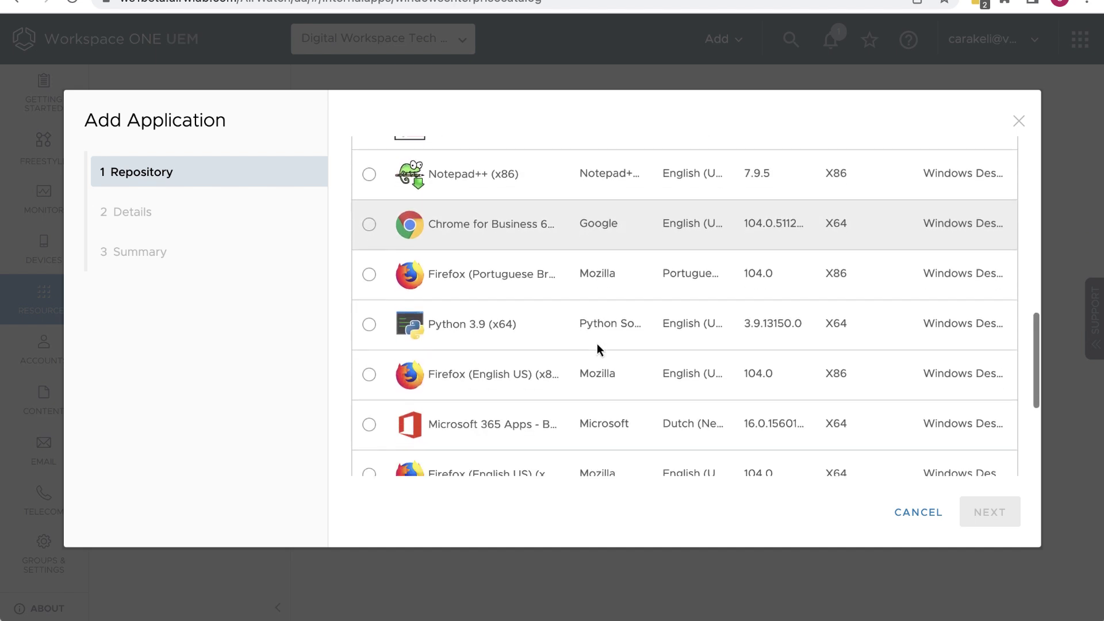
scroll(597, 344, "down", 6)
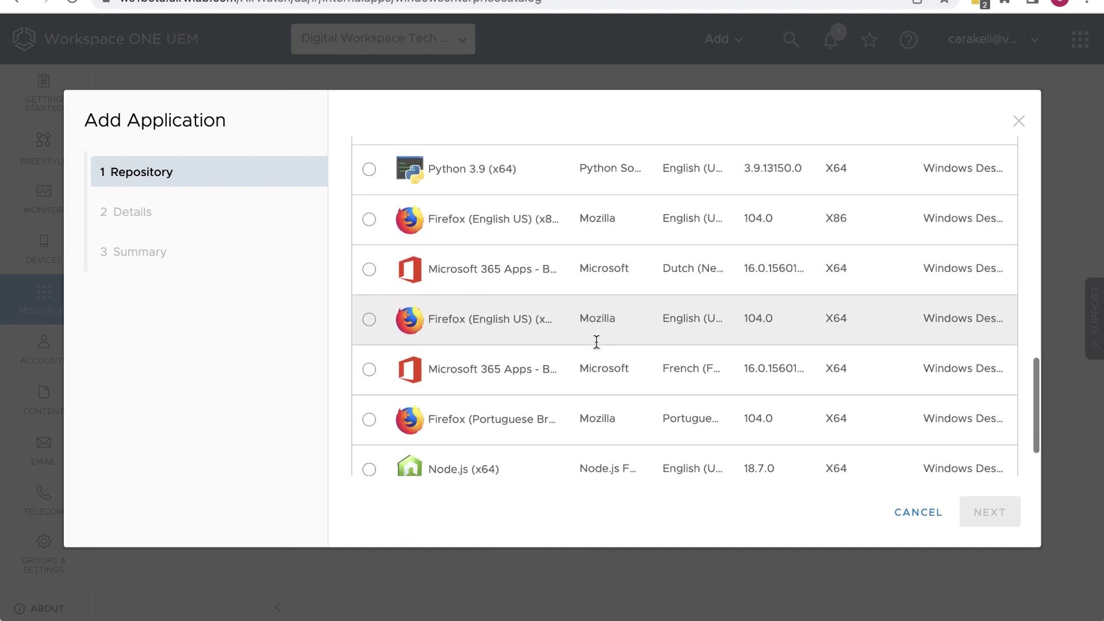
scroll(597, 343, "down", 1)
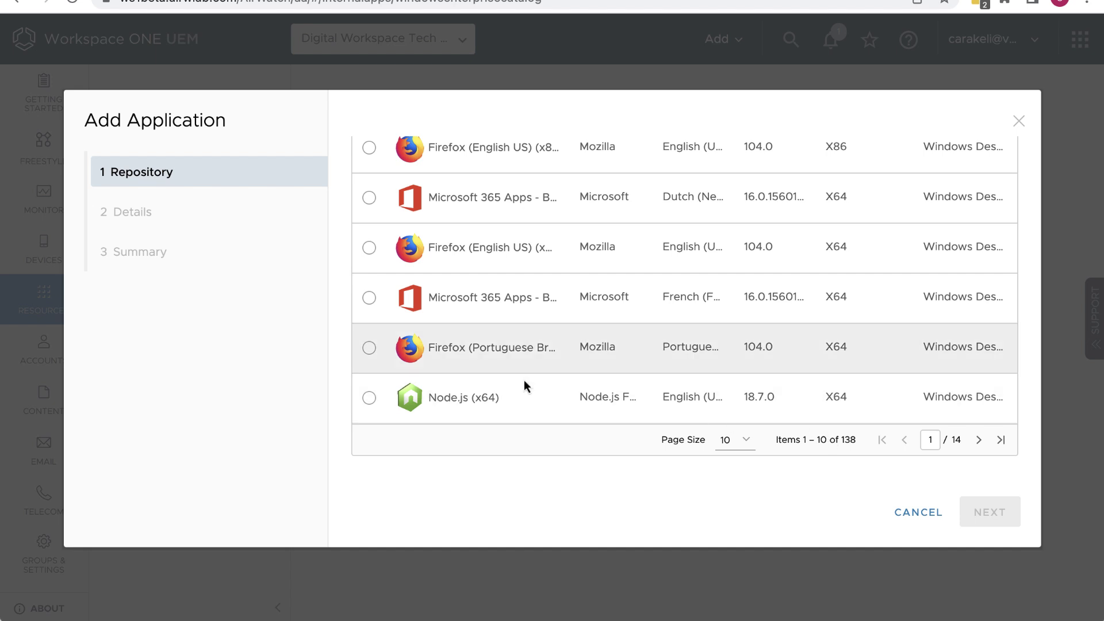
scroll(524, 381, "up", 1)
scroll(524, 380, "up", 10)
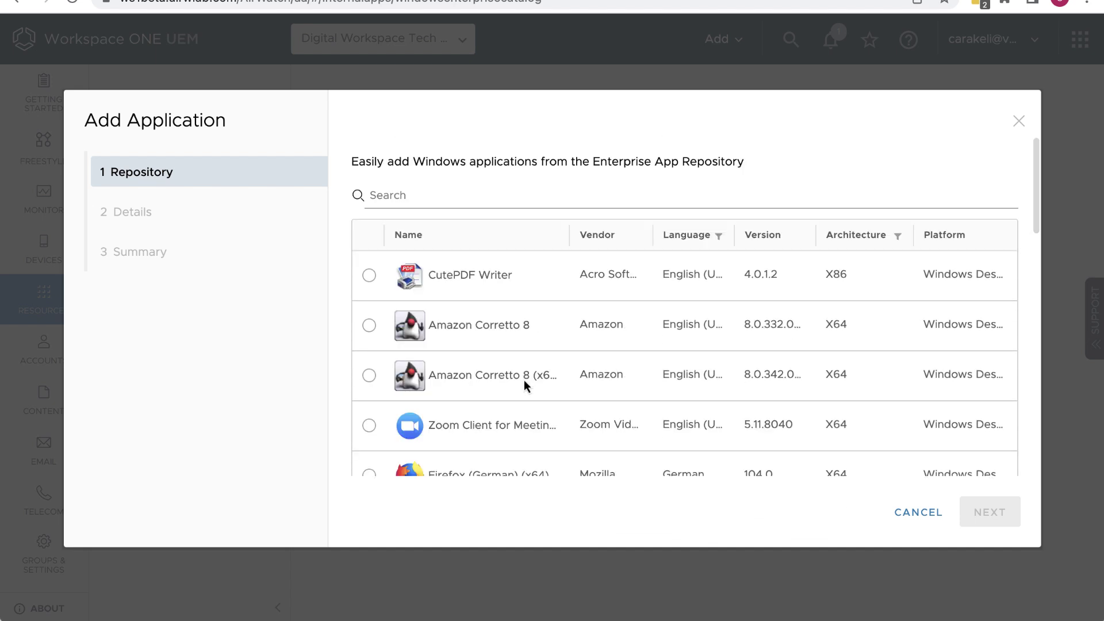
Search the repository for 'notepad' and select Notepad++ (x64).
left_click(441, 201)
type("notepa")
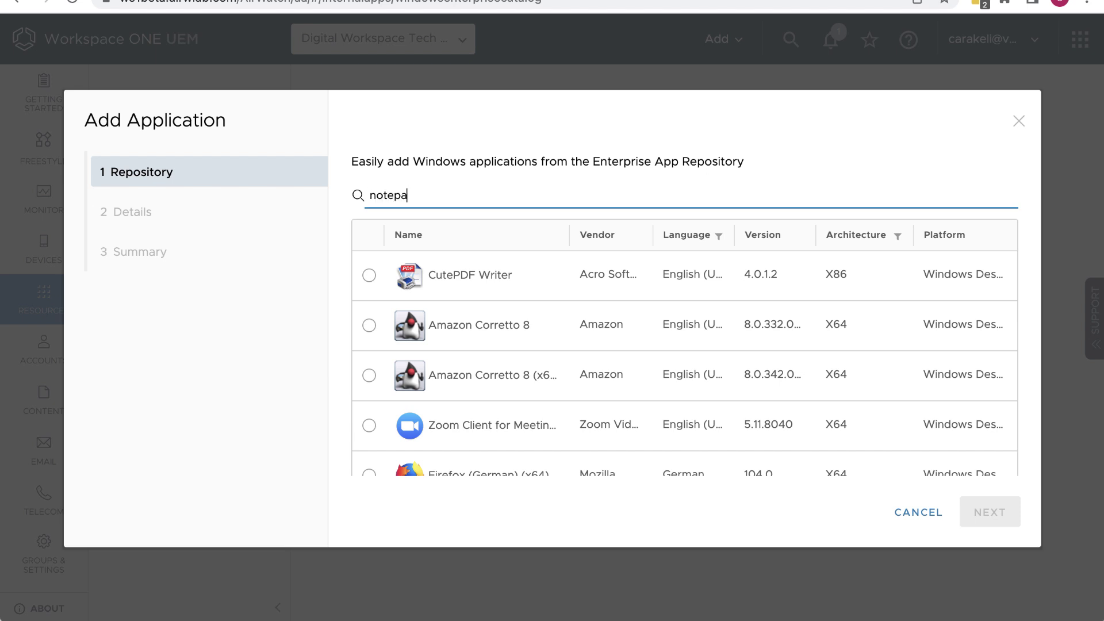
type("d")
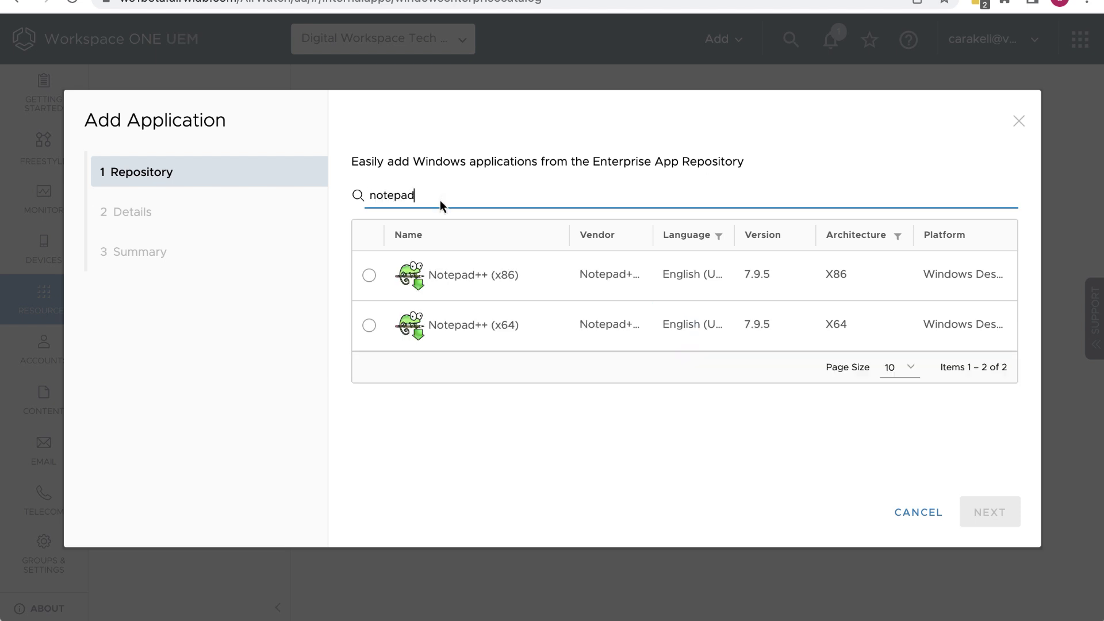
left_click(370, 327)
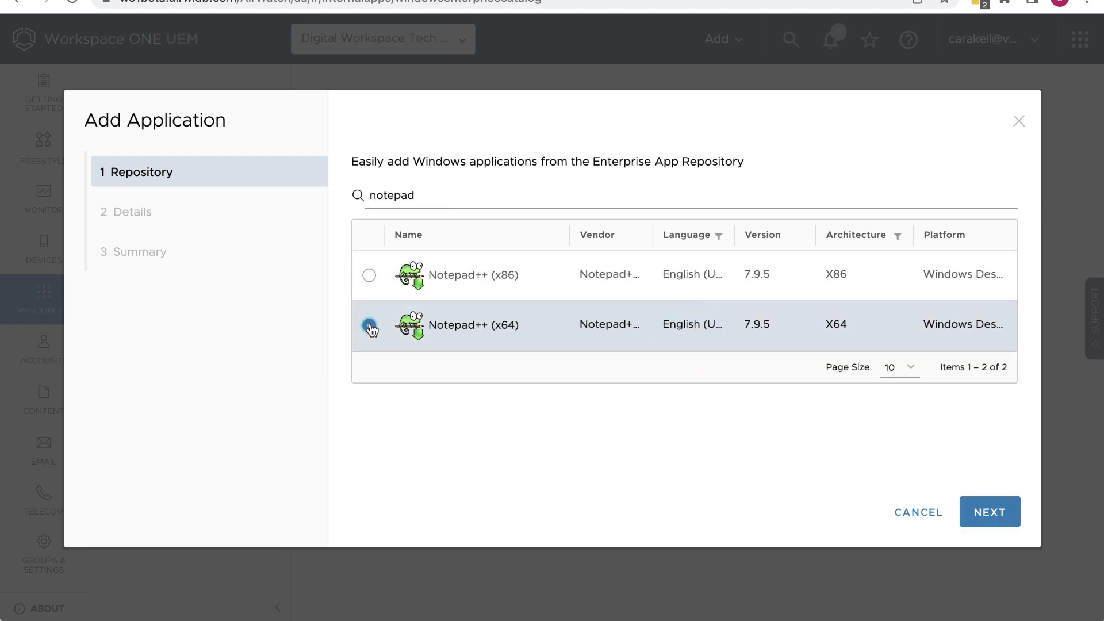
left_click(989, 512)
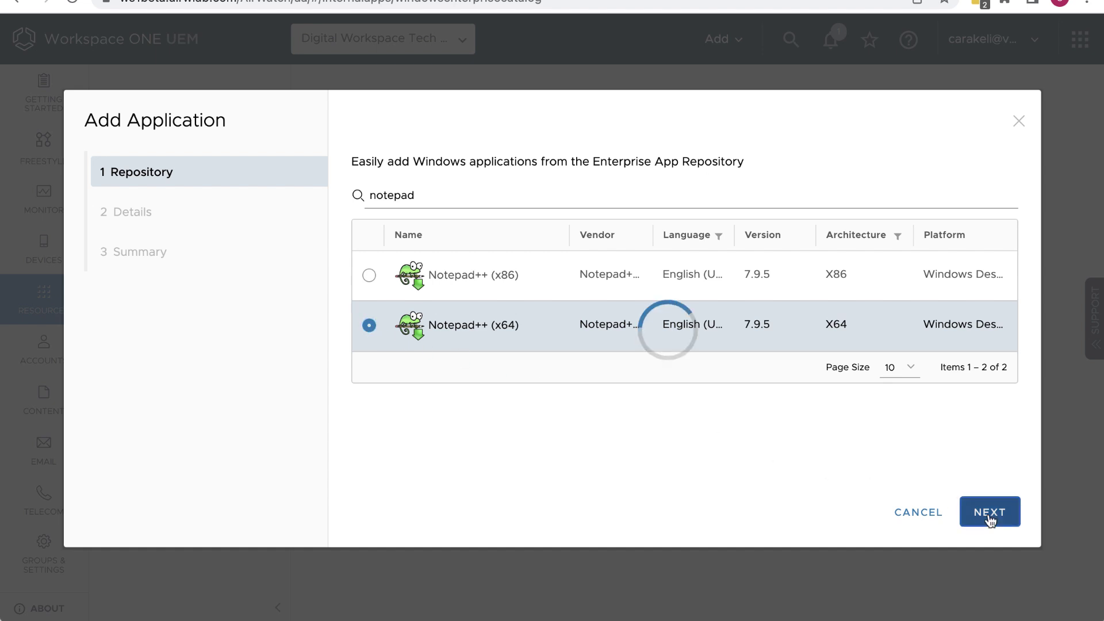
Append '--from Ent Apps' to the name, set Managed By to ACME, and enable Notify.
type("--from En")
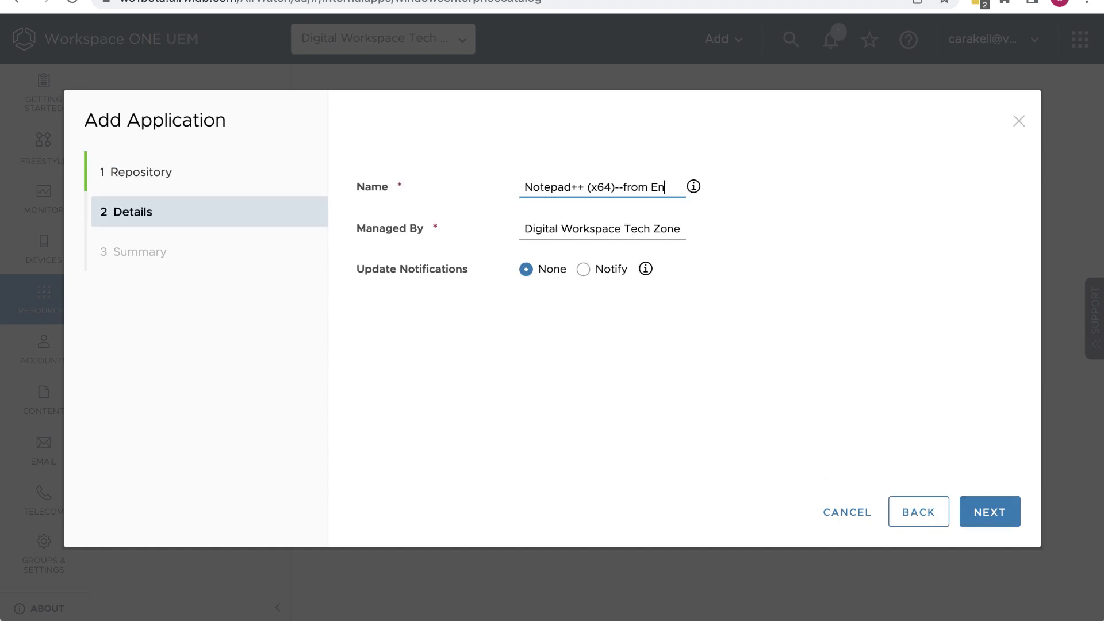
type("t Apps")
key("Tab")
type("ACME")
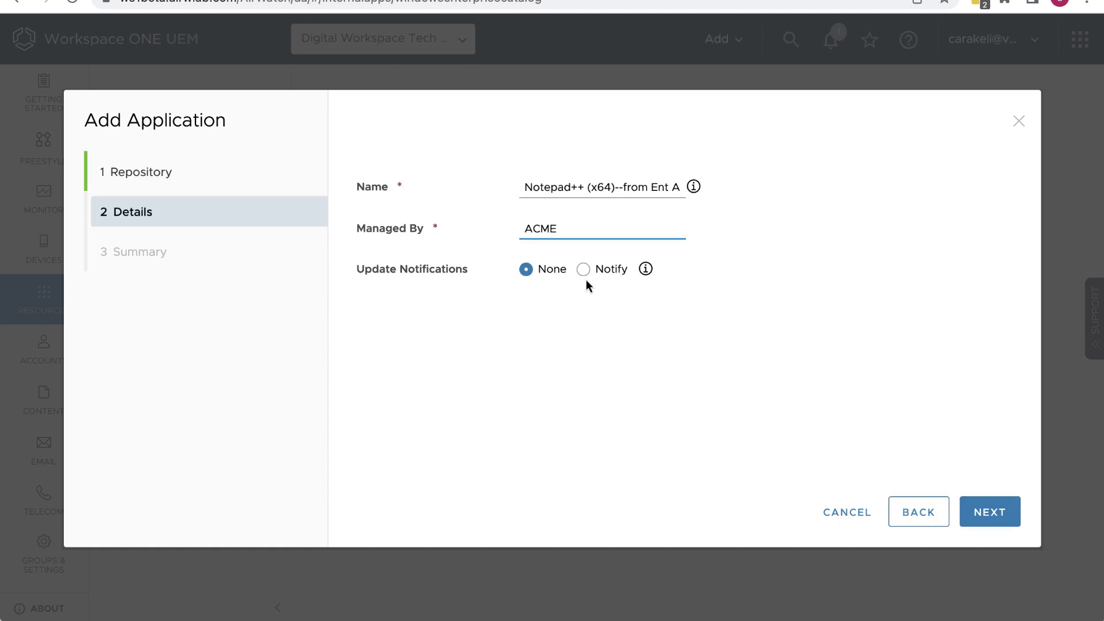
mouse_move(637, 285)
left_click(584, 270)
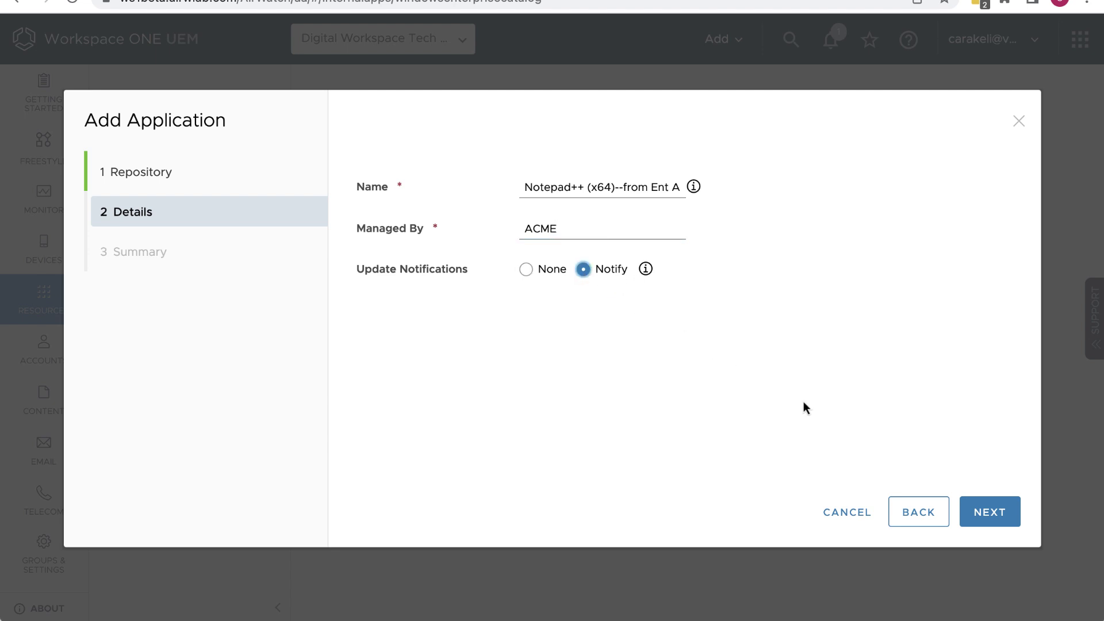
left_click(997, 520)
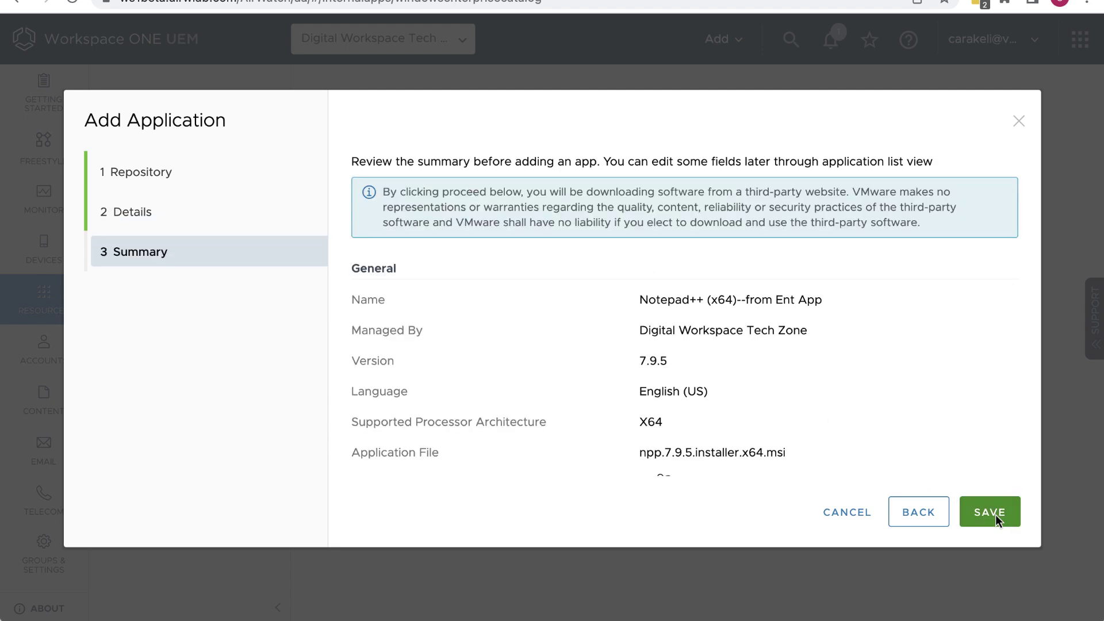
Review the Notepad++ (x64) Summary and save the app to start its upload.
scroll(995, 515, "down", 3)
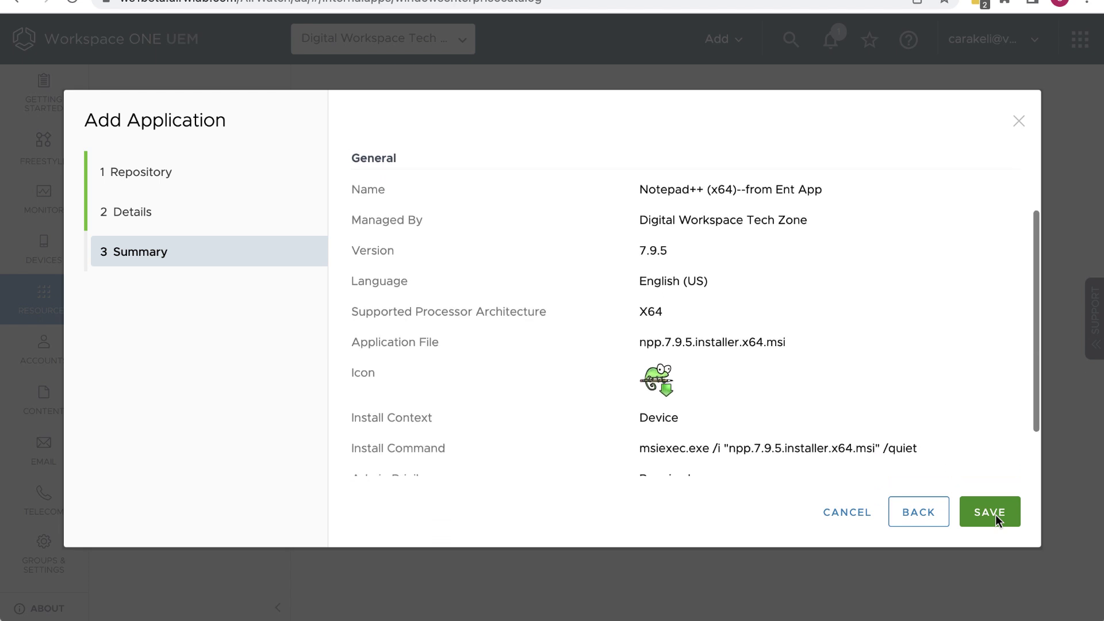
scroll(996, 515, "down", 2)
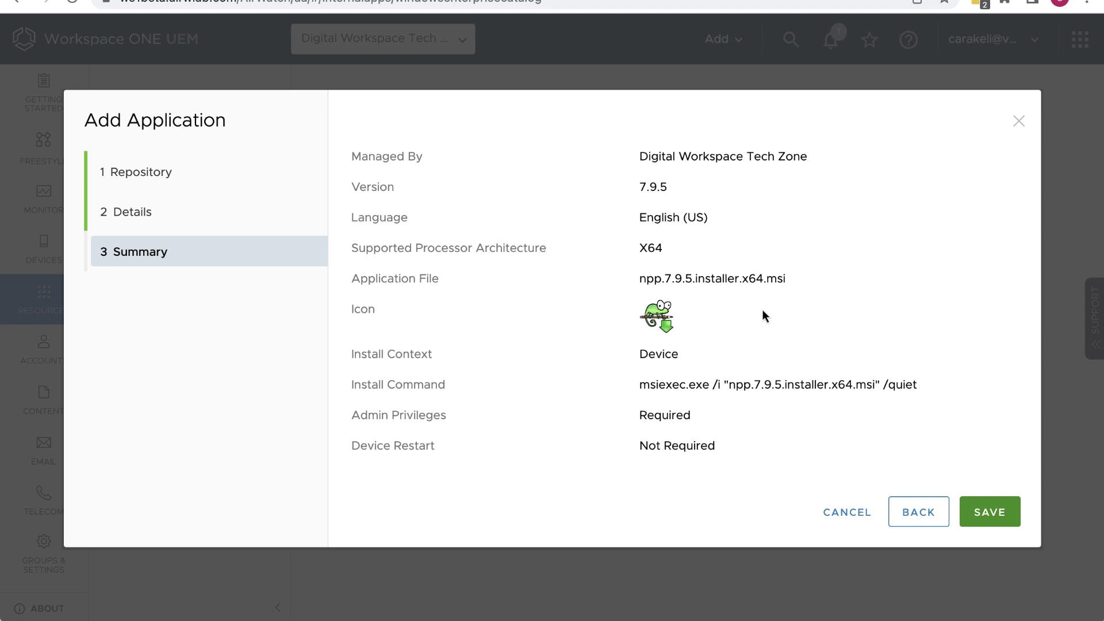
scroll(839, 312, "up", 3)
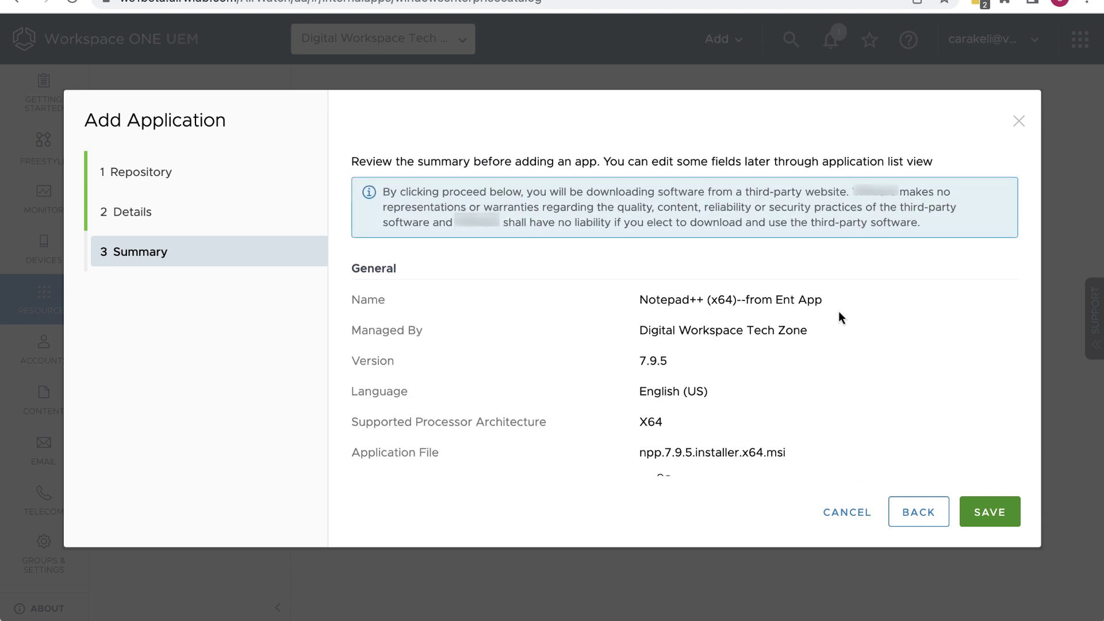
left_click(993, 513)
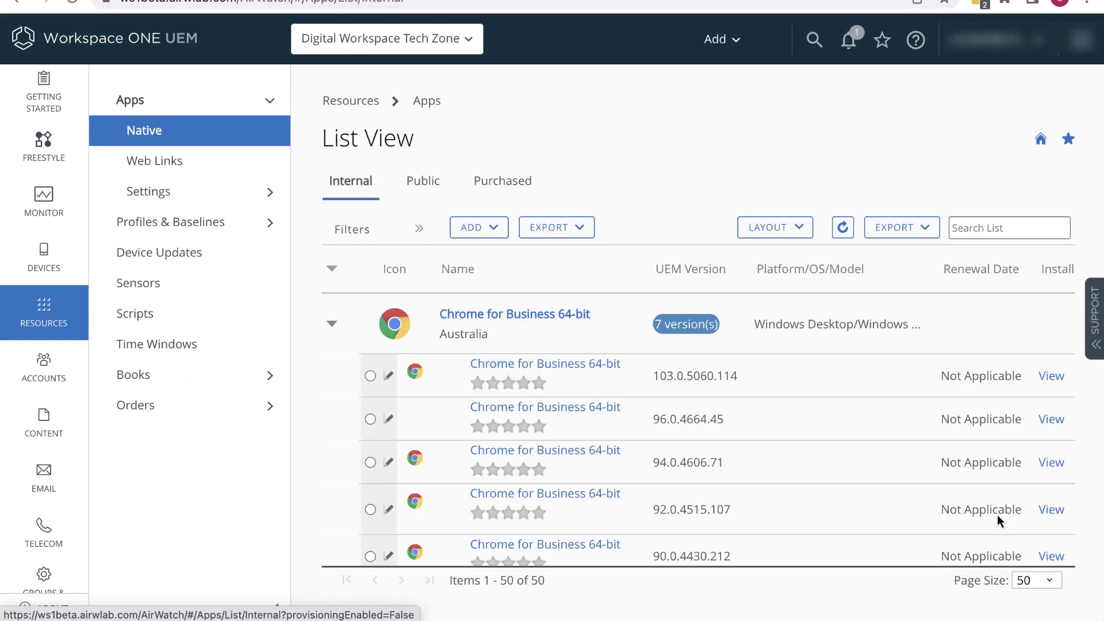
Search the Internal apps list for Notepad++, select Notepad++ (x64) 7.9.5.0, and start assigning it.
left_click(976, 228)
type("Not")
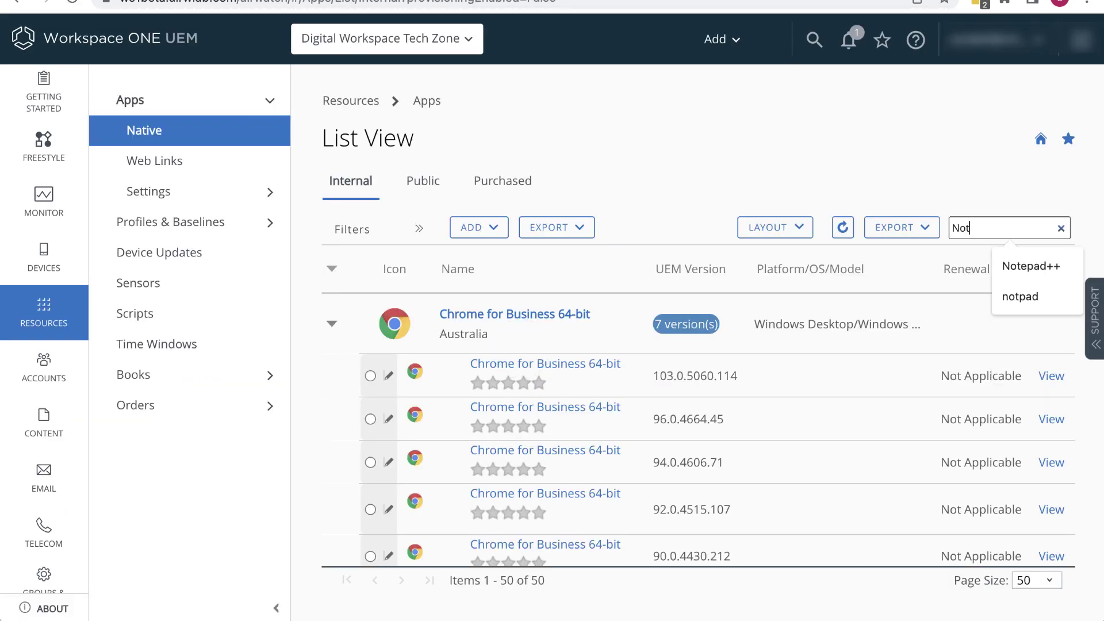
type("epad")
key("Down")
key("Return")
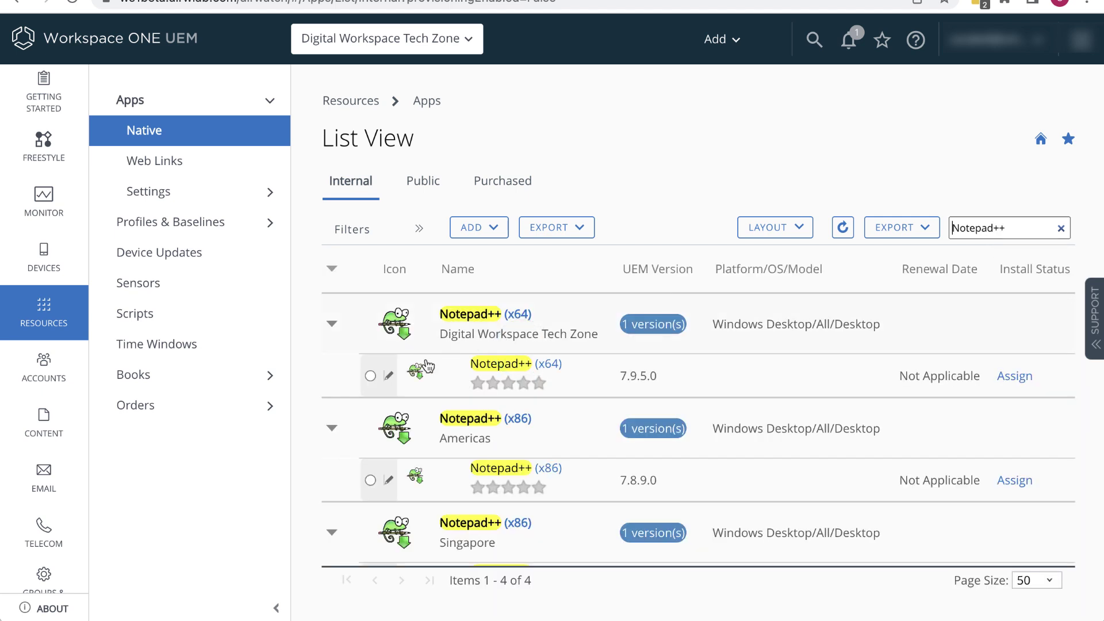
left_click(370, 376)
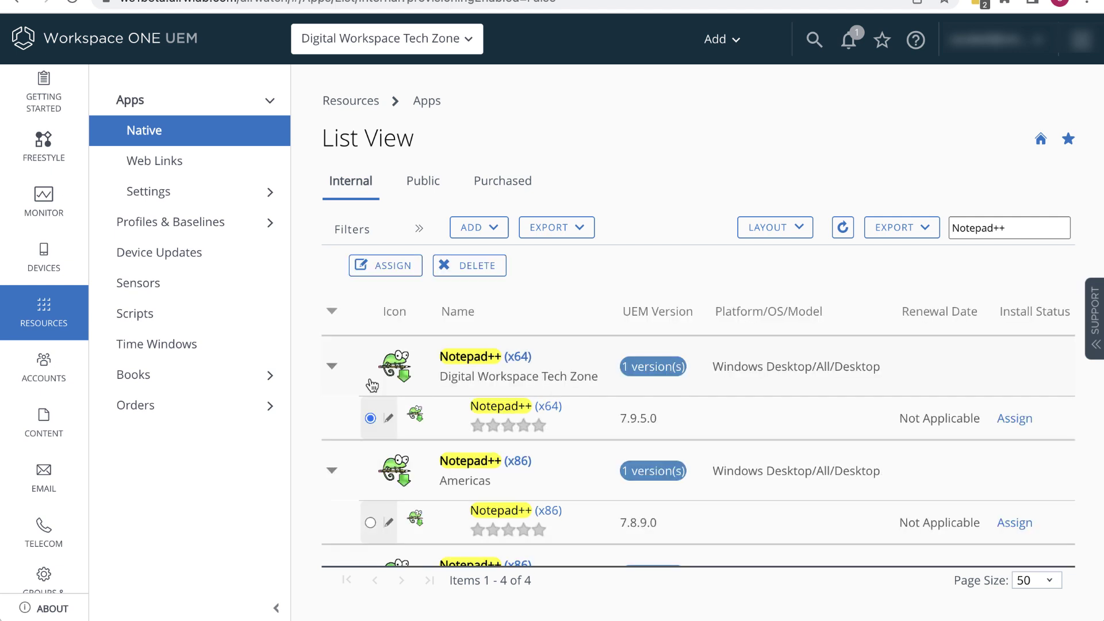
left_click(395, 273)
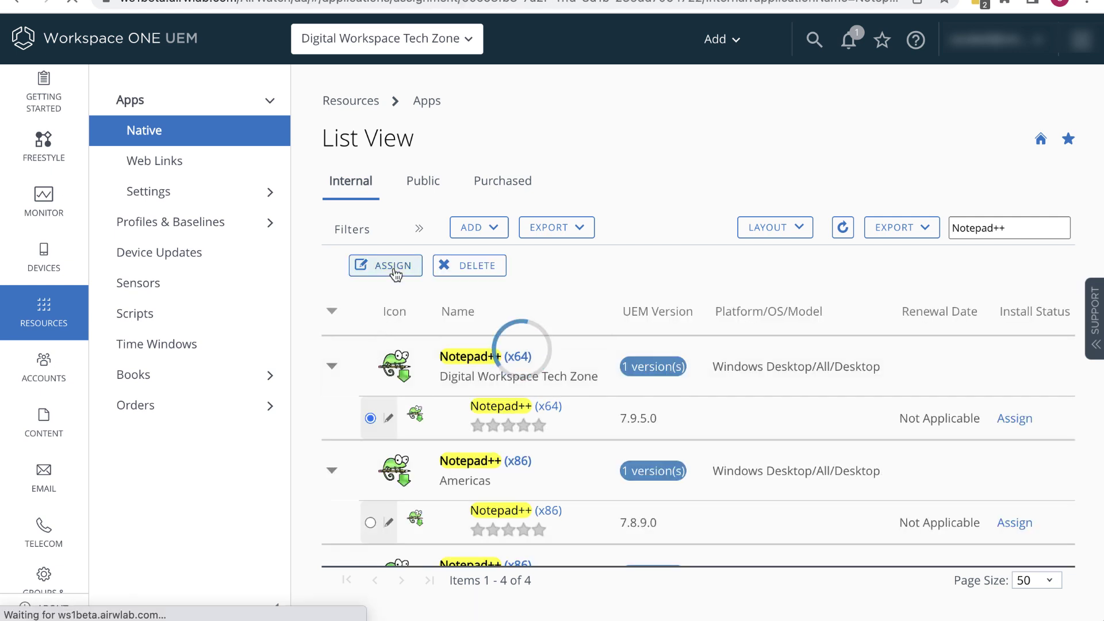
Name the assignment Staff, target All Devices(ACME ), and set delivery to Auto.
type("Staff")
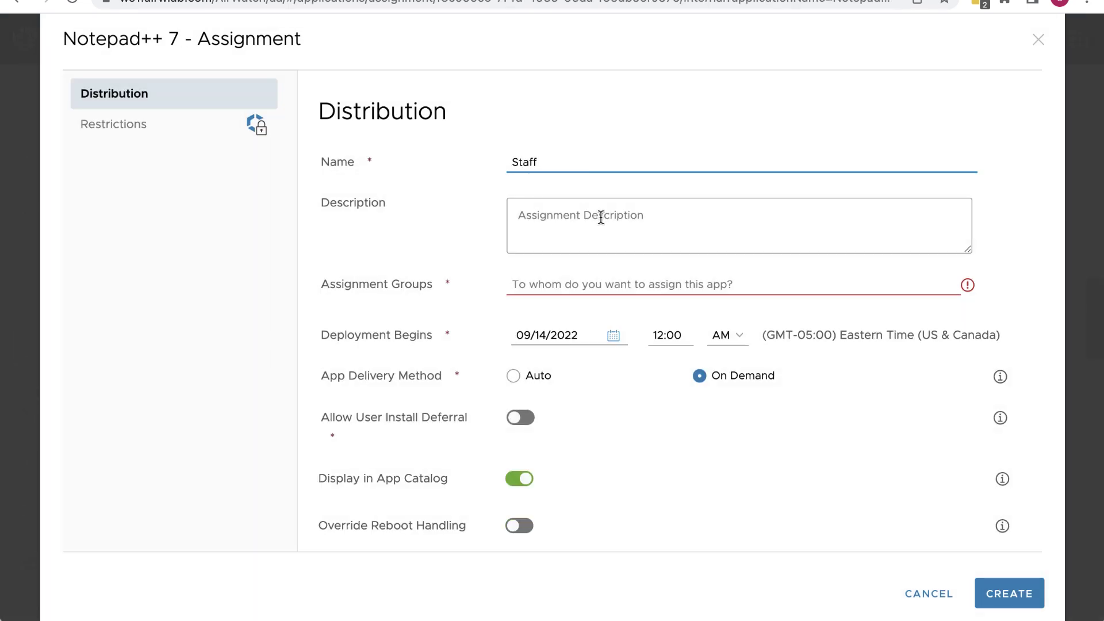
left_click(648, 284)
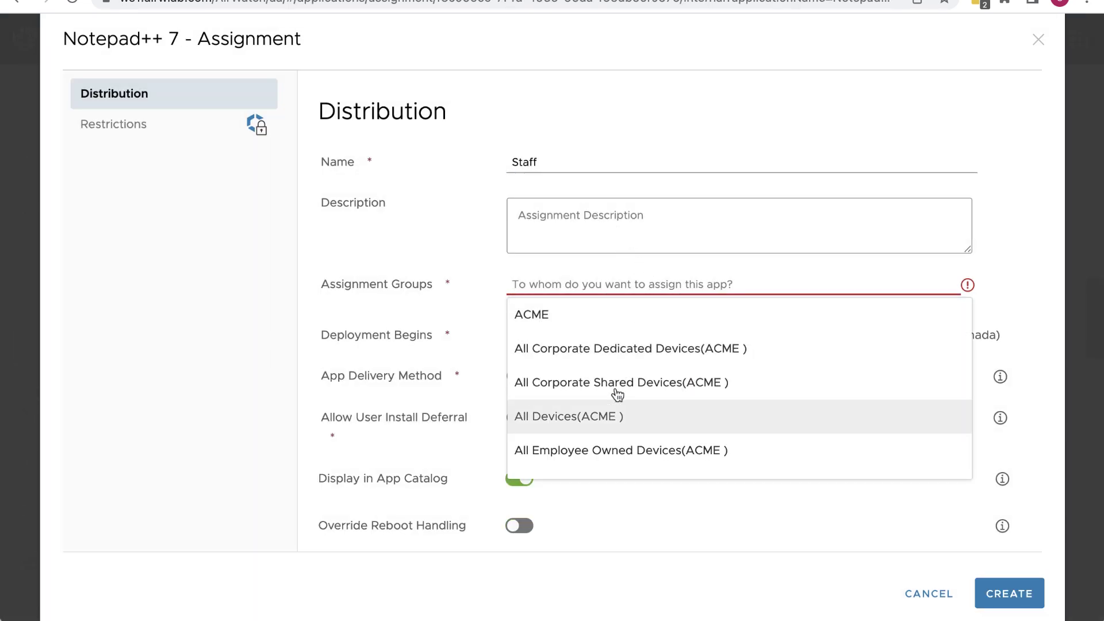
left_click(607, 415)
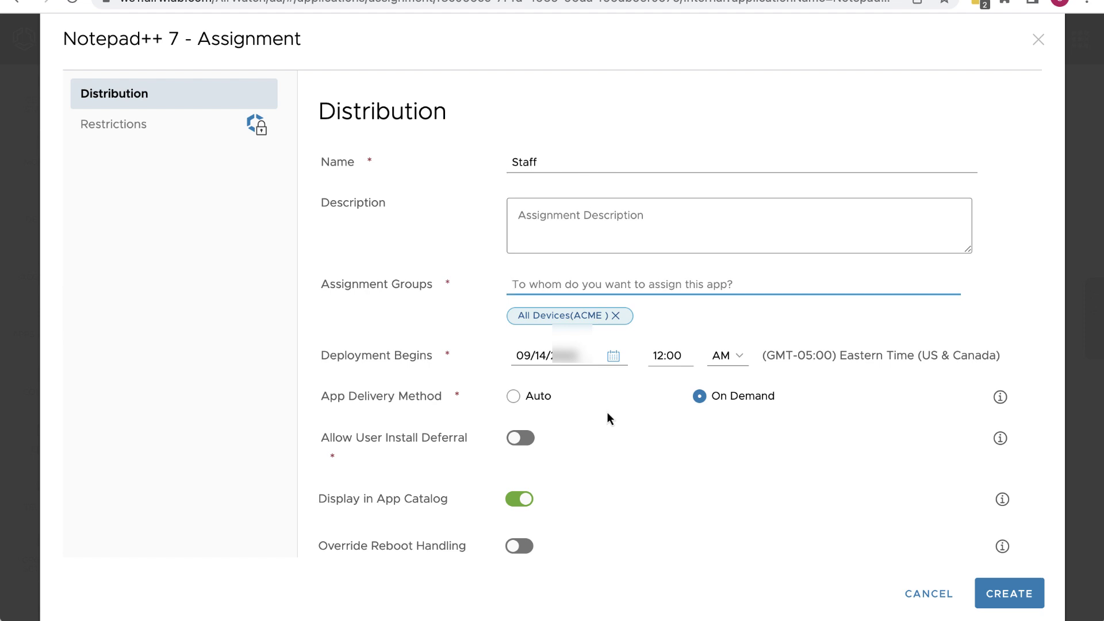
left_click(514, 397)
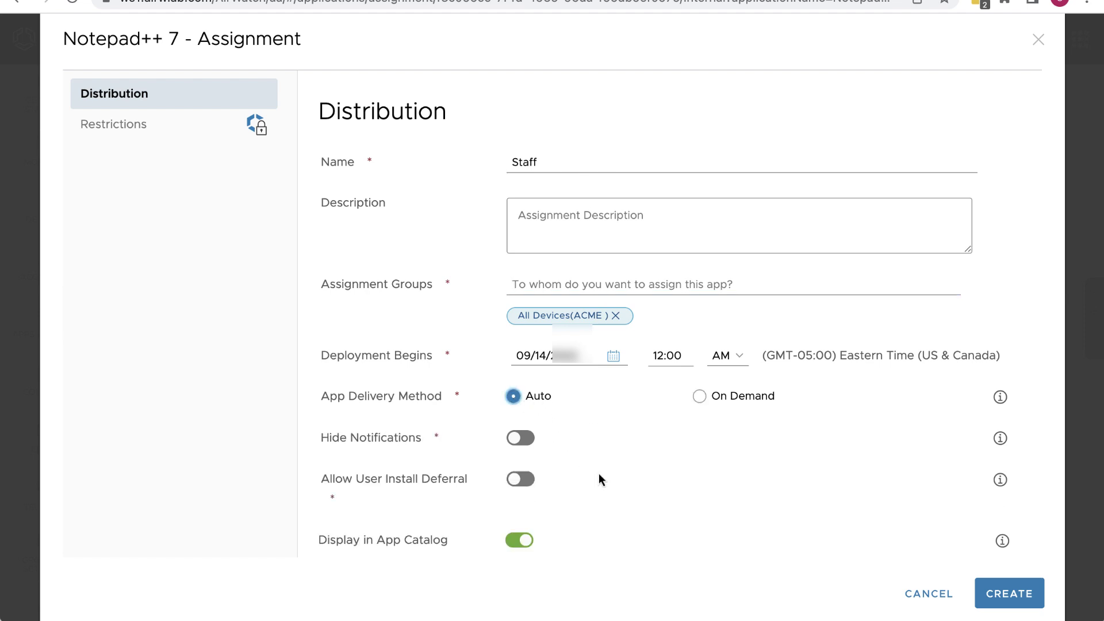
Enable MDM Managed if user installed, then create, save and publish the Staff assignment.
scroll(599, 476, "down", 1)
left_click(129, 133)
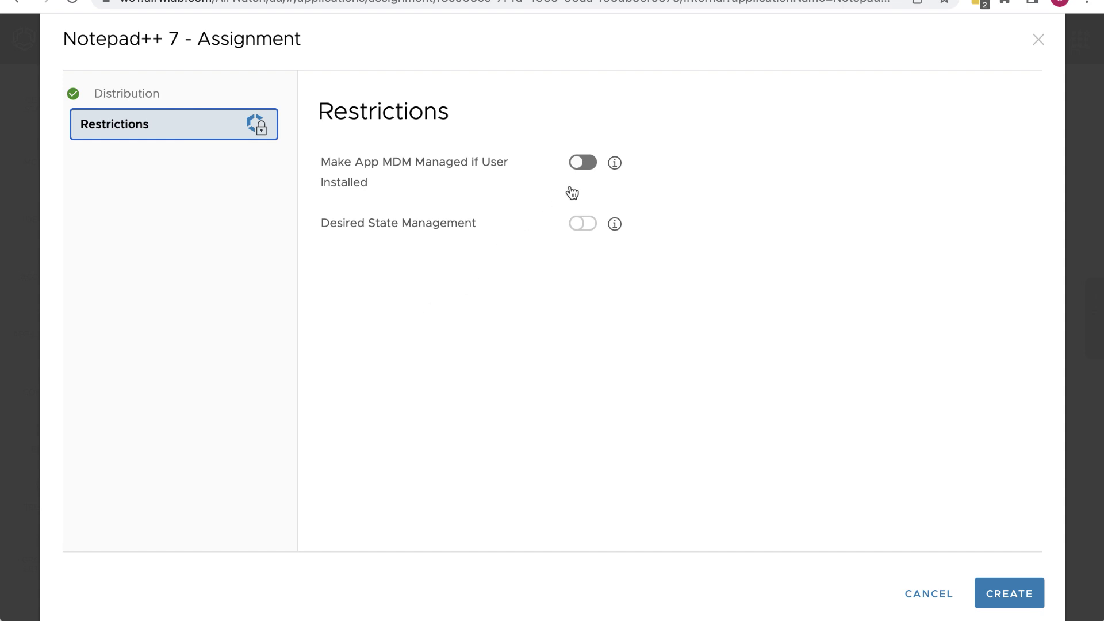
left_click(591, 165)
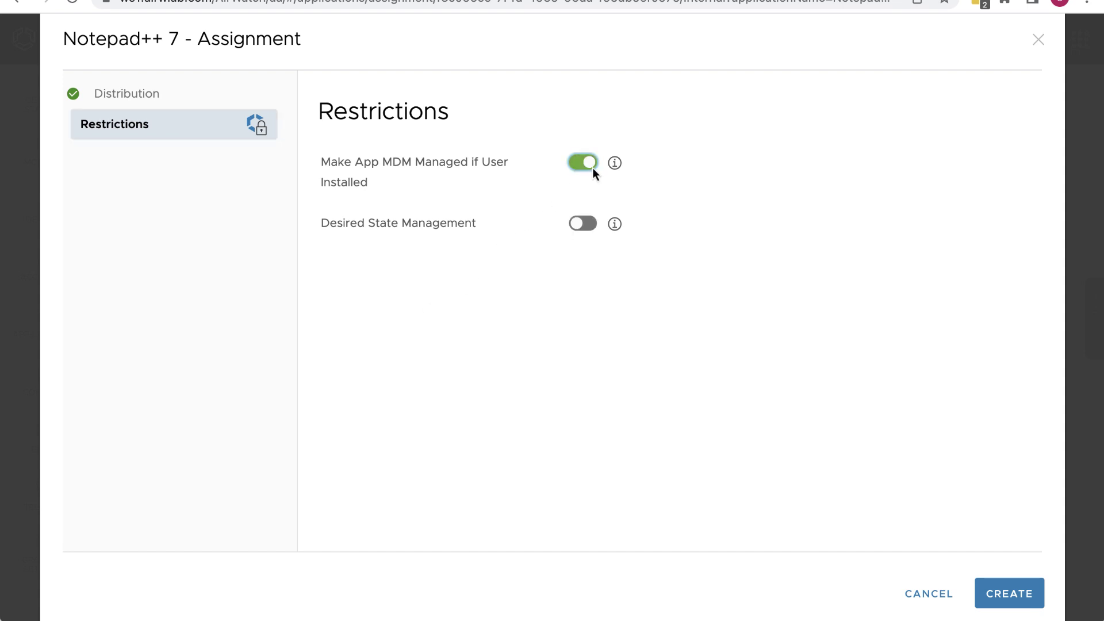
left_click(1012, 594)
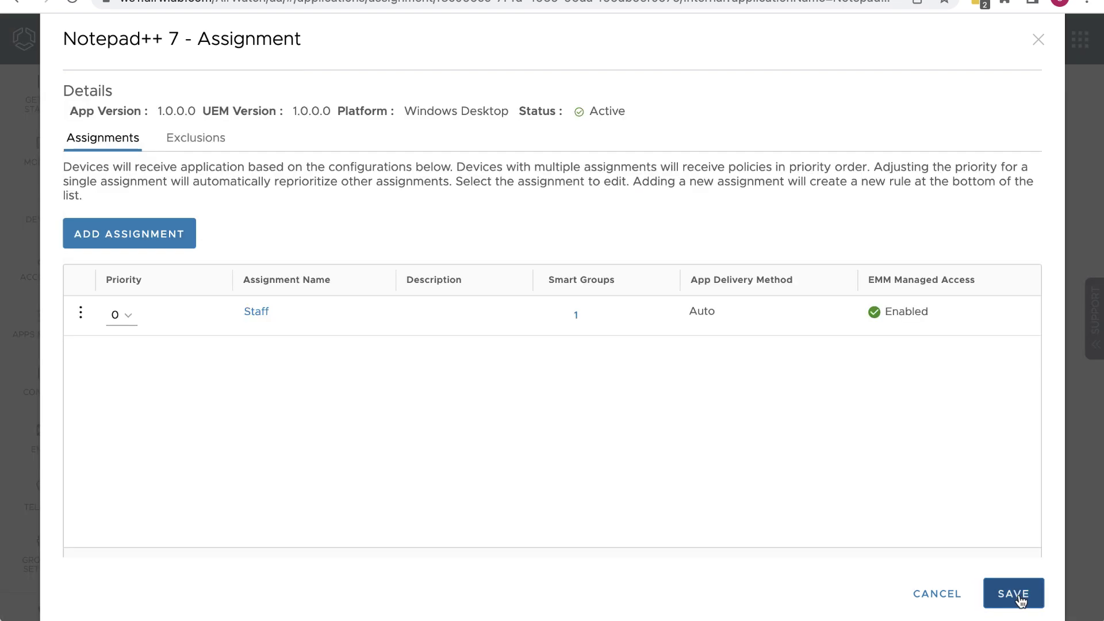
left_click(1016, 597)
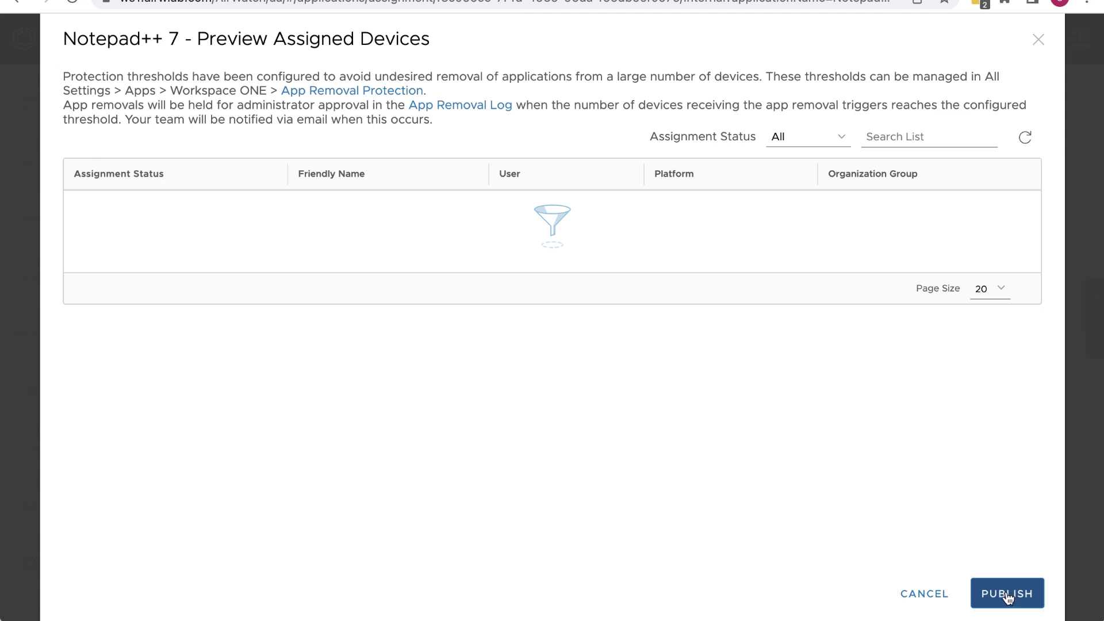
left_click(1005, 595)
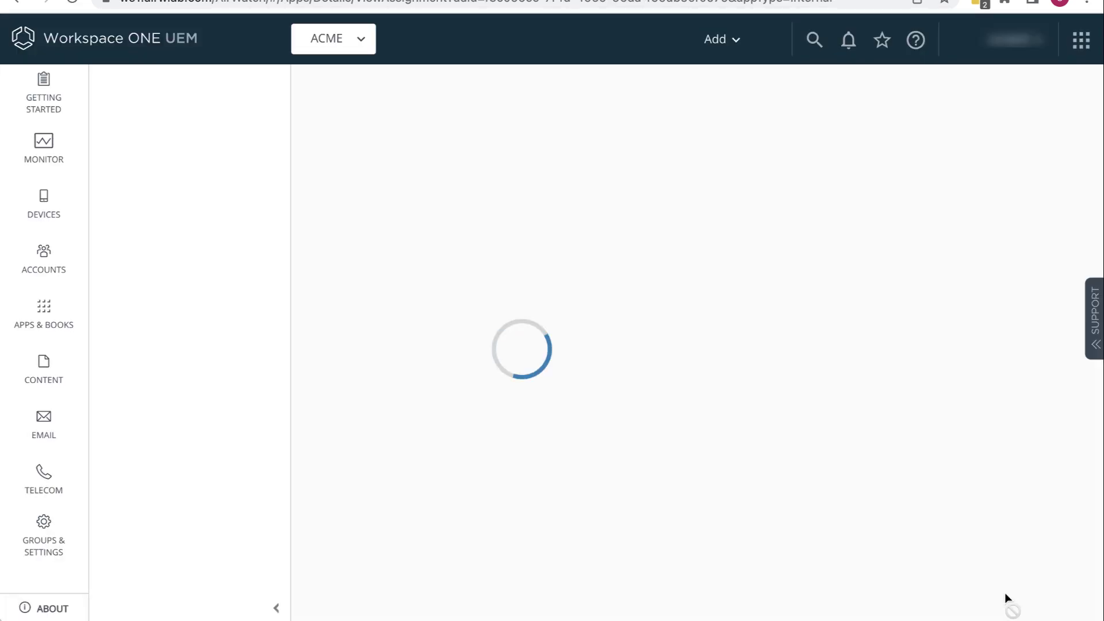